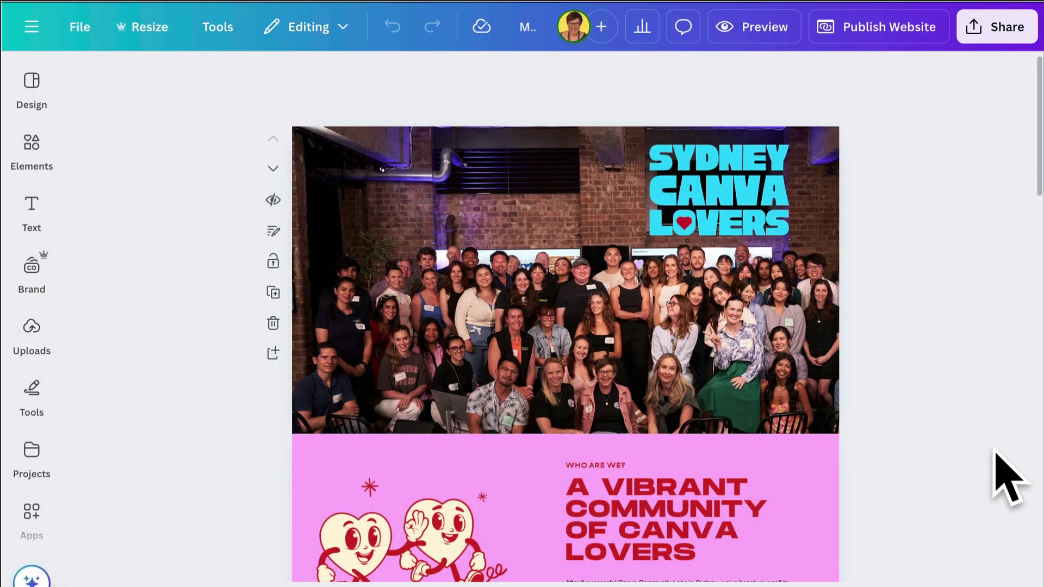
Scroll the Canva home page and back up to reach the Templates search box
scroll(1000, 476, down, 6)
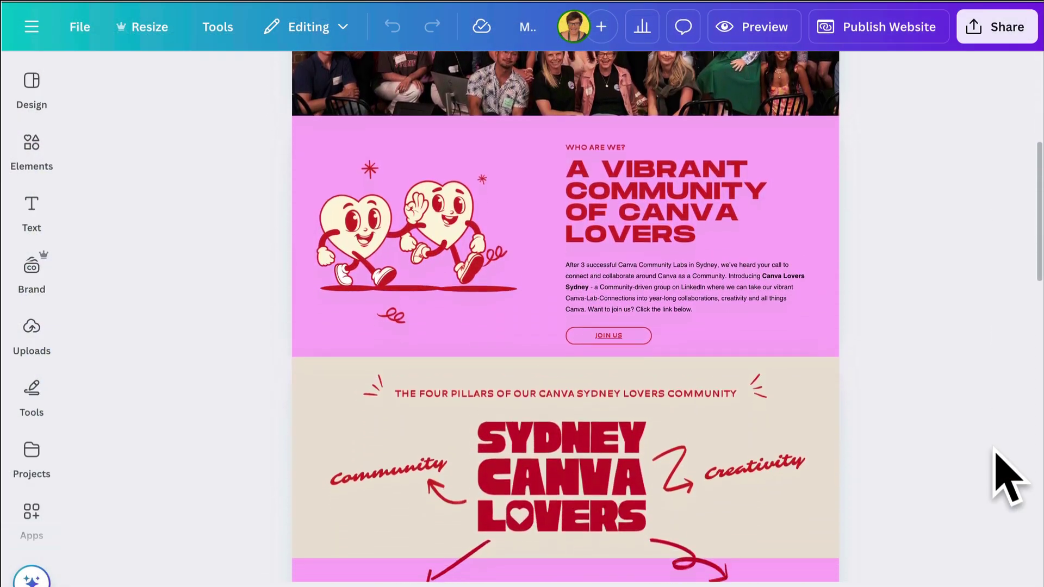
scroll(1006, 479, down, 7)
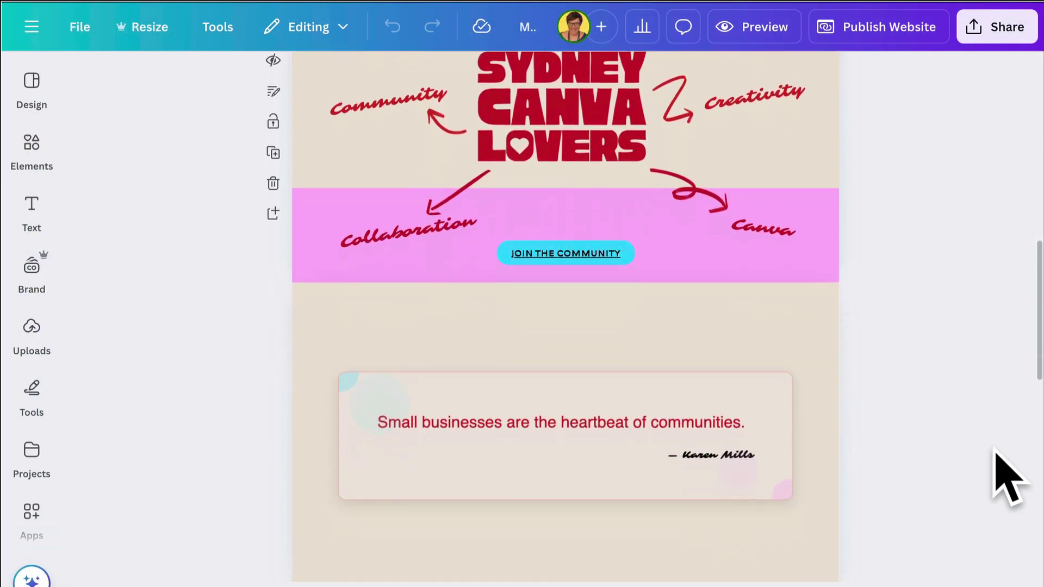
scroll(1005, 479, down, 8)
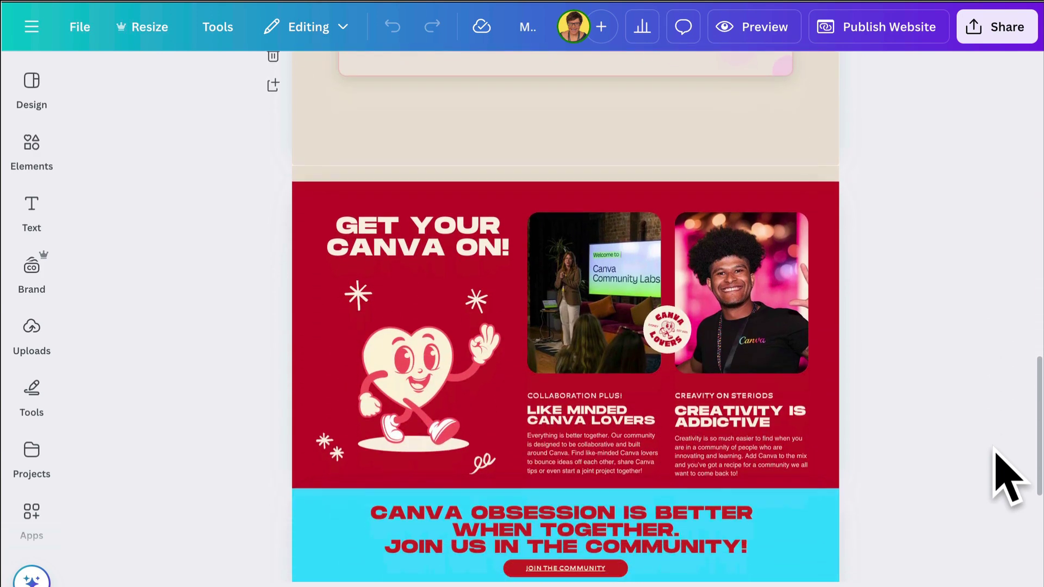
scroll(1006, 478, down, 5)
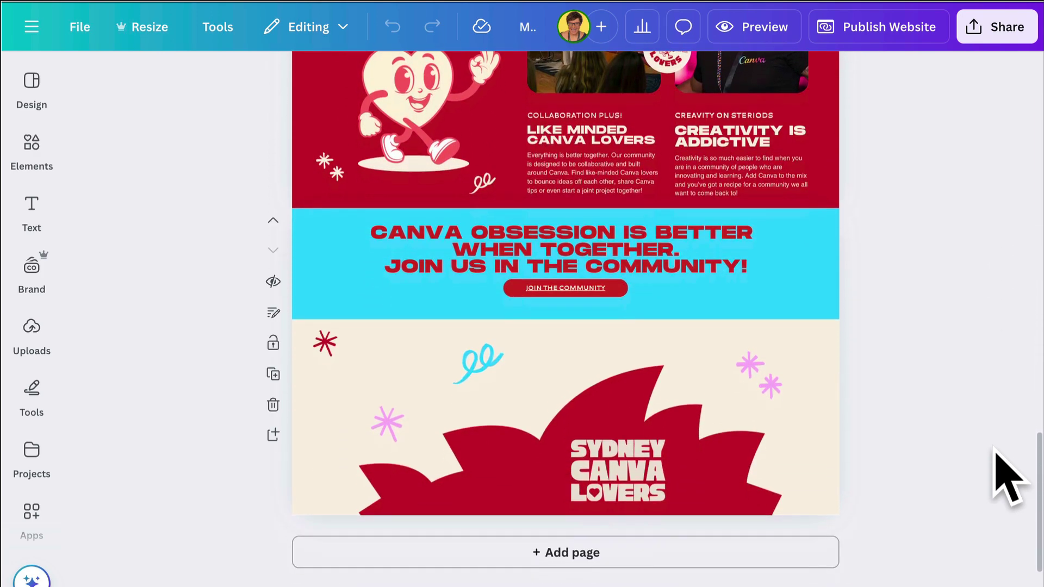
scroll(1006, 478, up, 1)
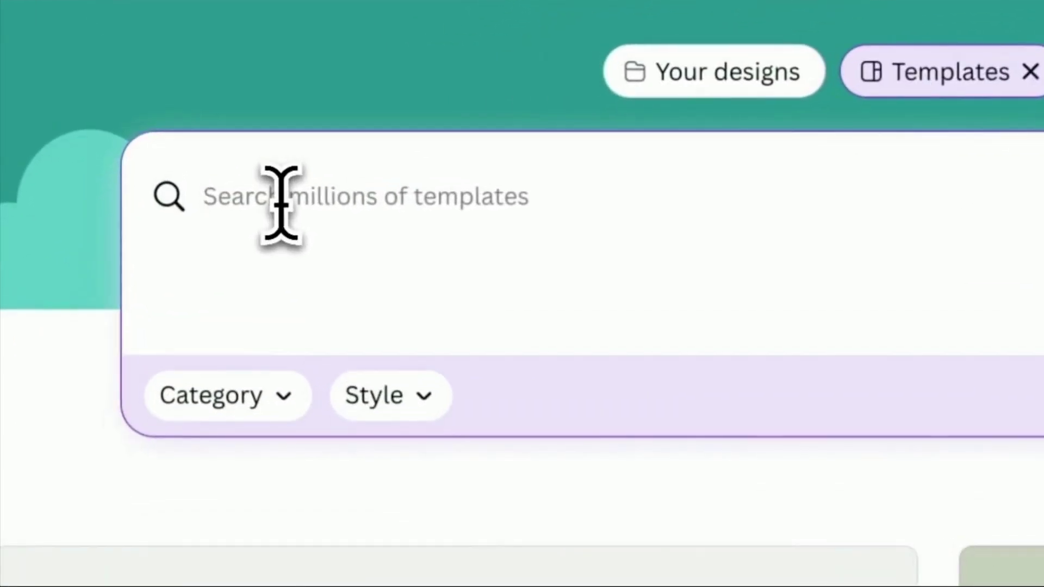
Search templates for 'website' and scroll the results down to the Green Grillers food template
text(website)
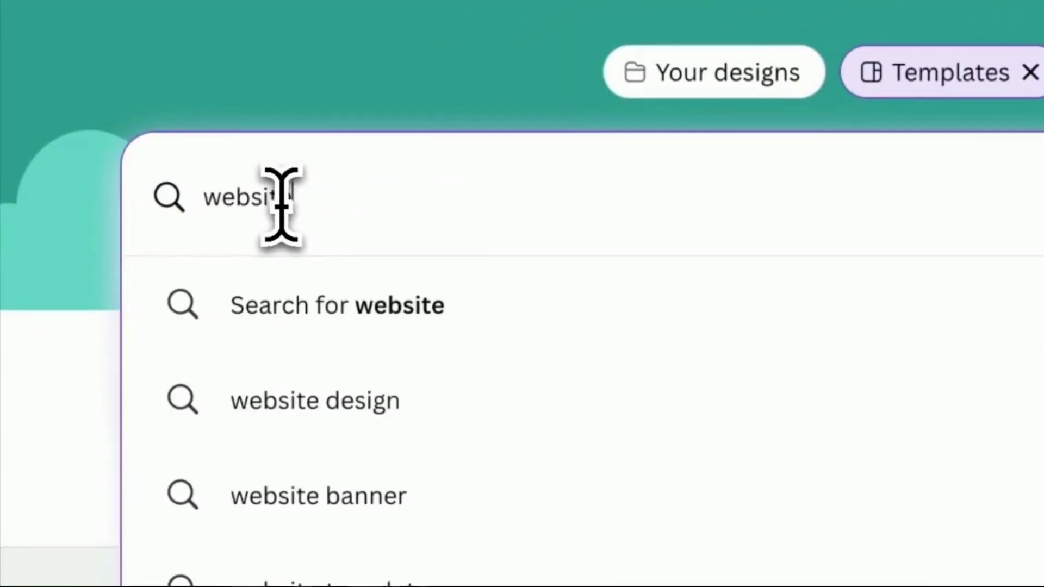
click(386, 313)
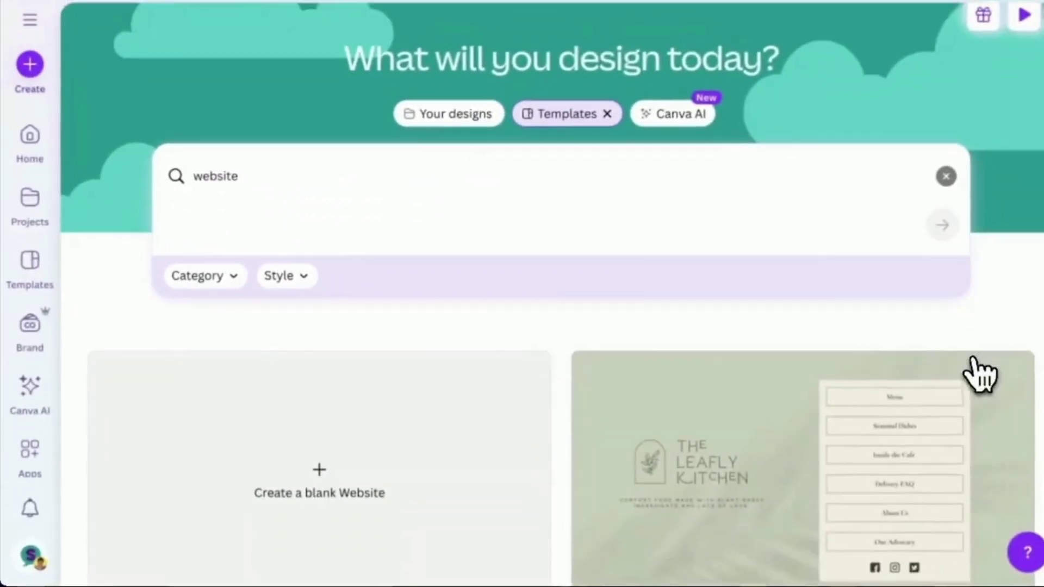
scroll(979, 367, down, 4)
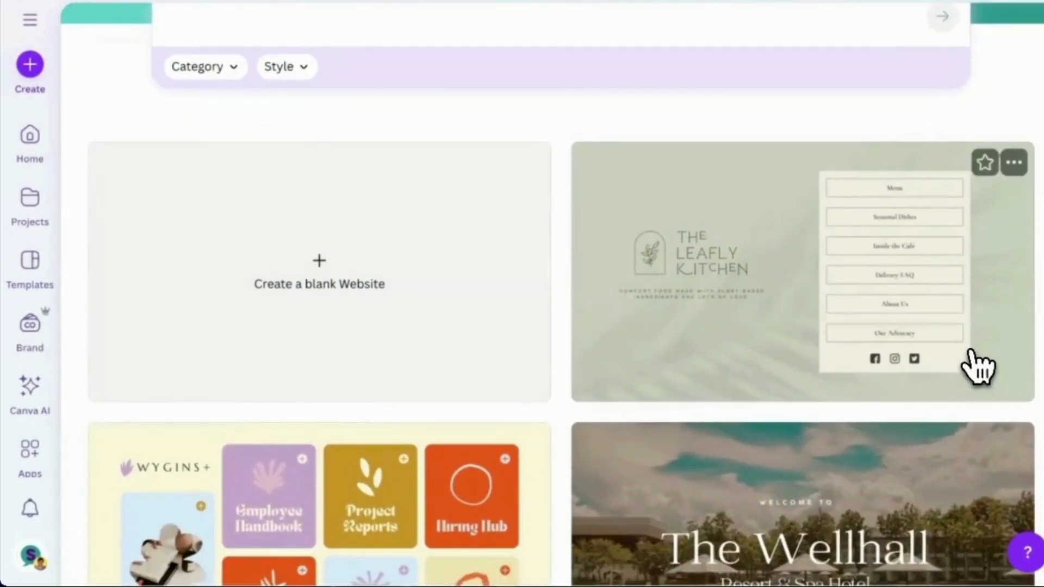
scroll(978, 367, down, 3)
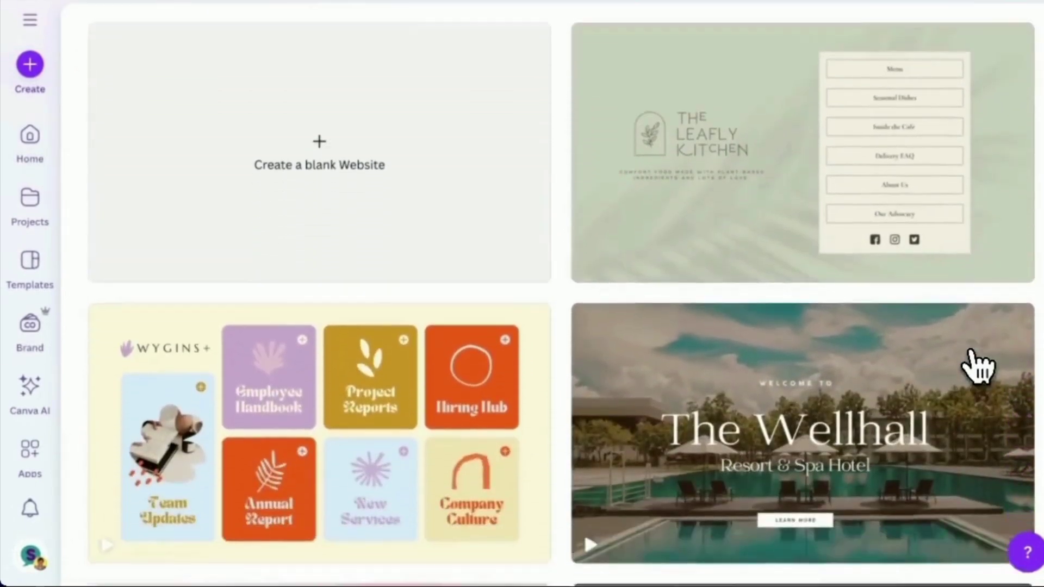
scroll(986, 402, down, 3)
scroll(987, 402, down, 6)
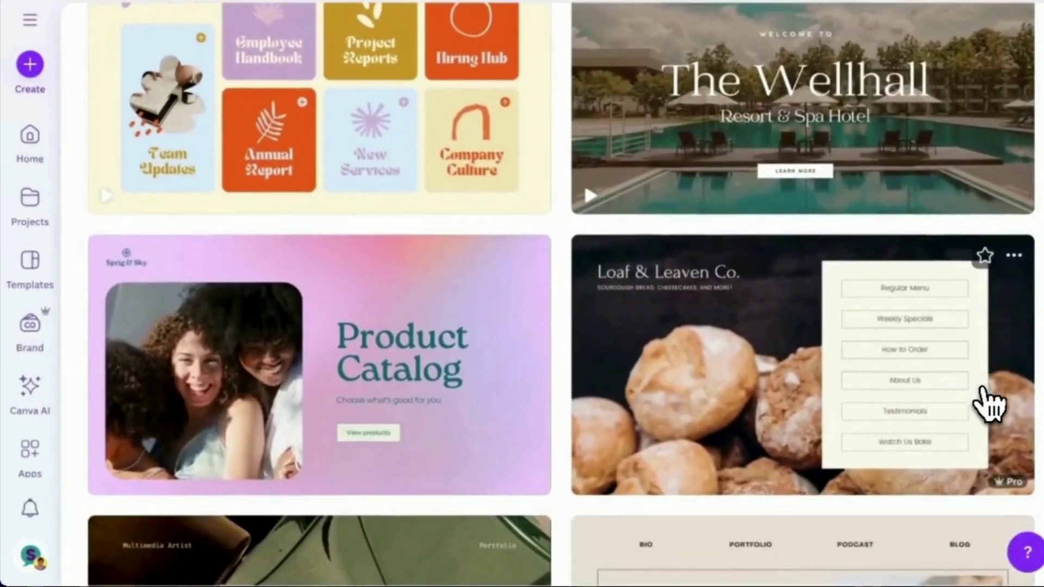
scroll(987, 403, down, 8)
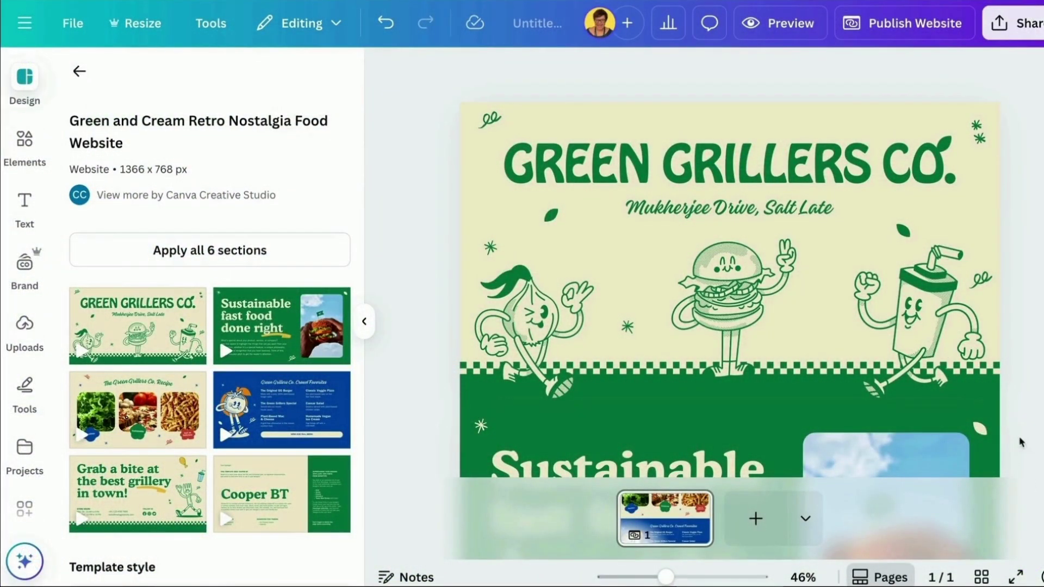
Scroll through the Green Grillers and Chopify Burger template pages, back to the 'website' results
scroll(1021, 442, down, 8)
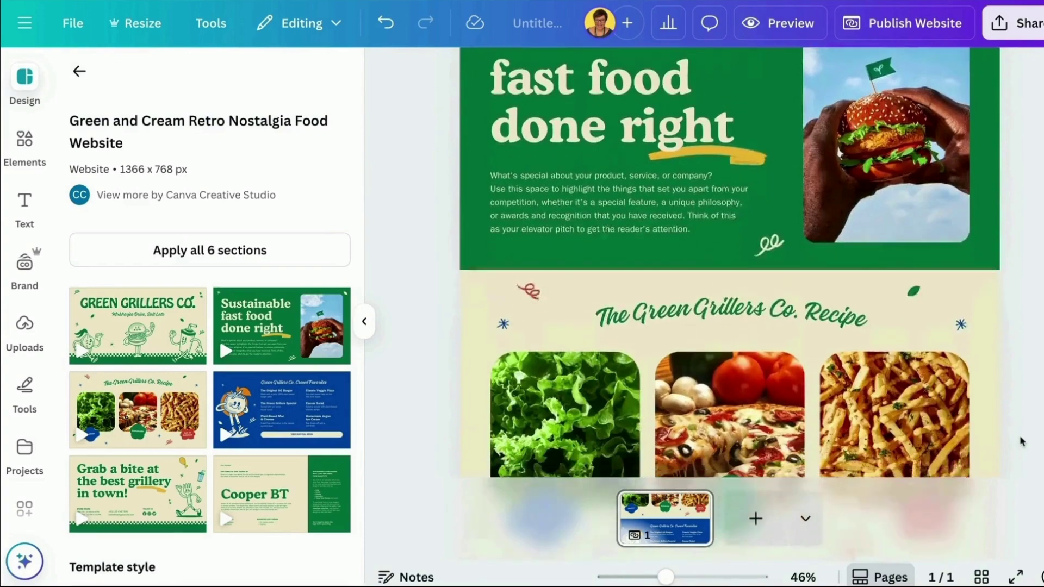
scroll(1021, 442, down, 6)
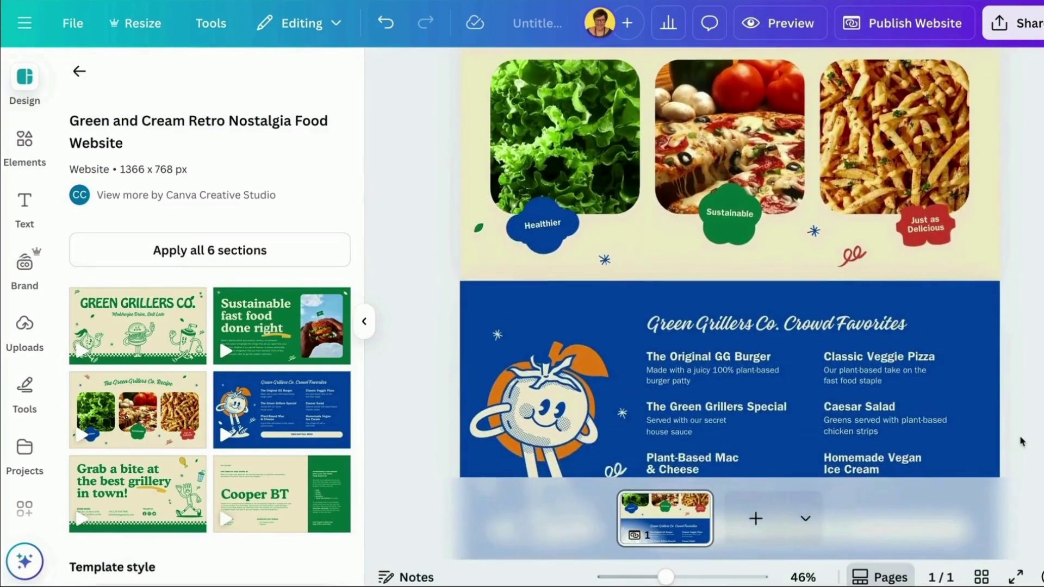
scroll(1021, 442, down, 6)
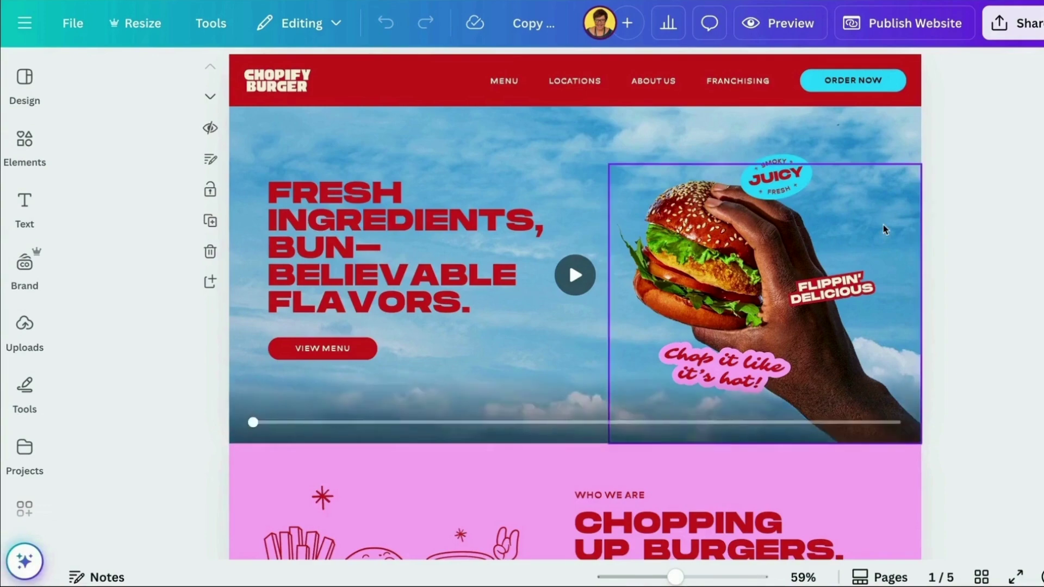
scroll(884, 230, down, 6)
scroll(884, 229, down, 8)
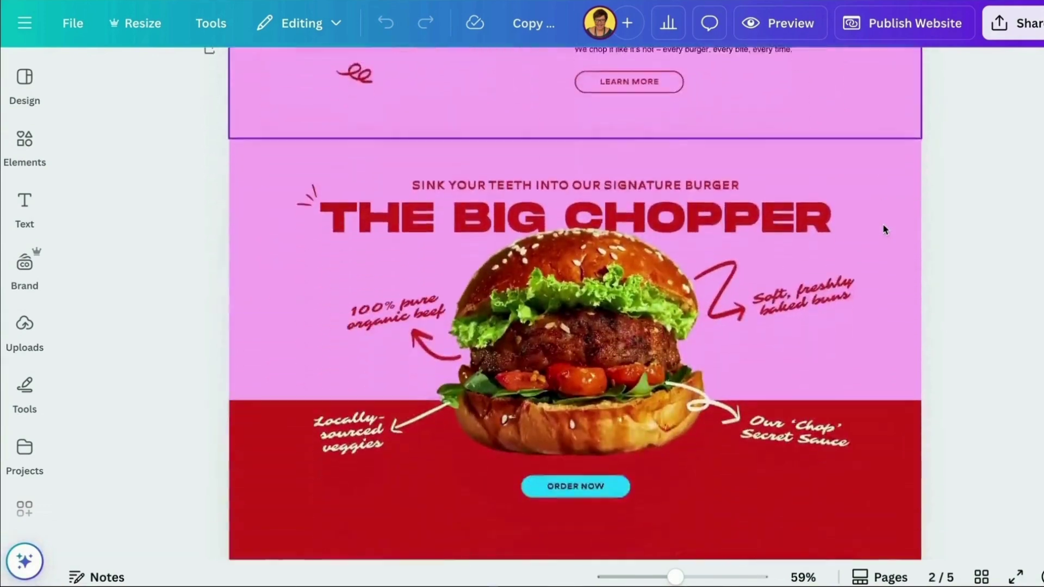
scroll(884, 230, down, 8)
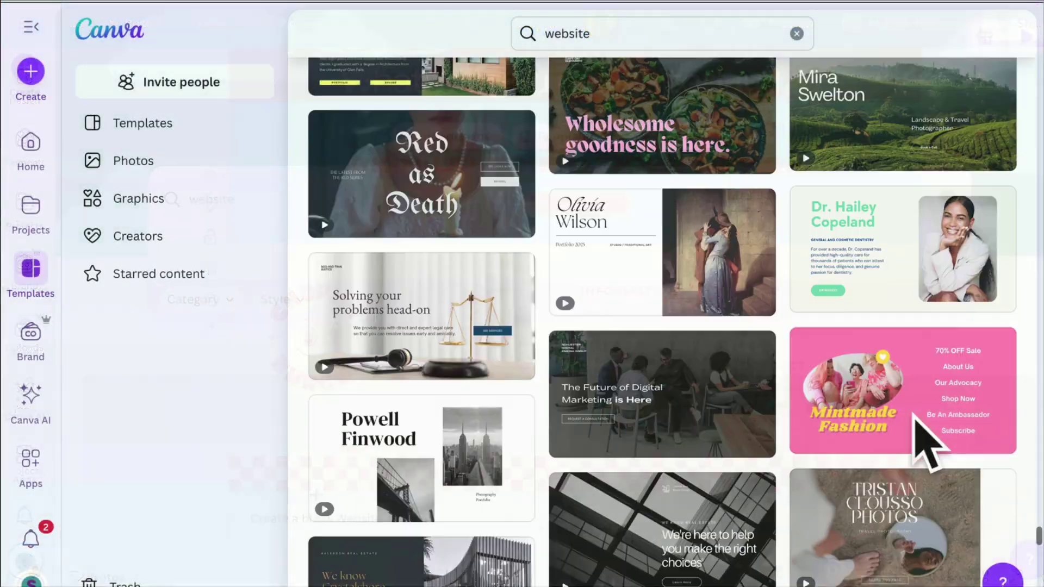
scroll(918, 440, down, 6)
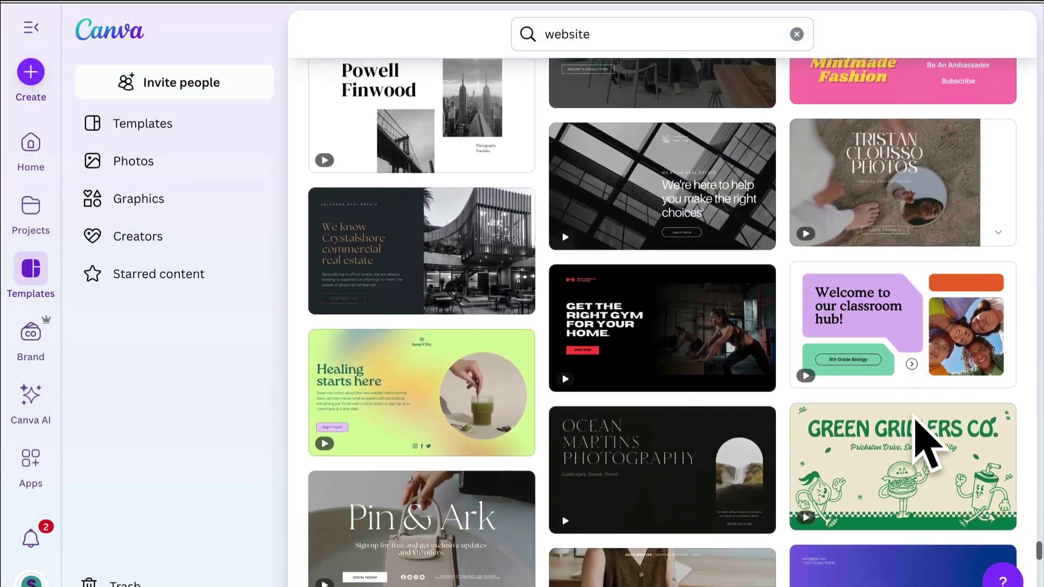
Open the Green Grillers template's details and customize it as a new design
scroll(915, 420, down, 5)
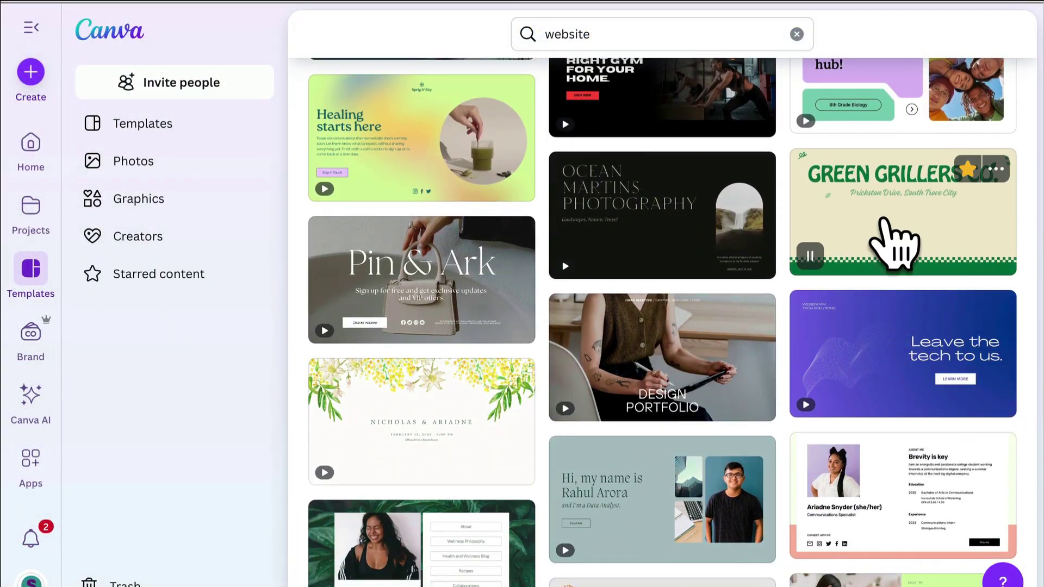
click(885, 219)
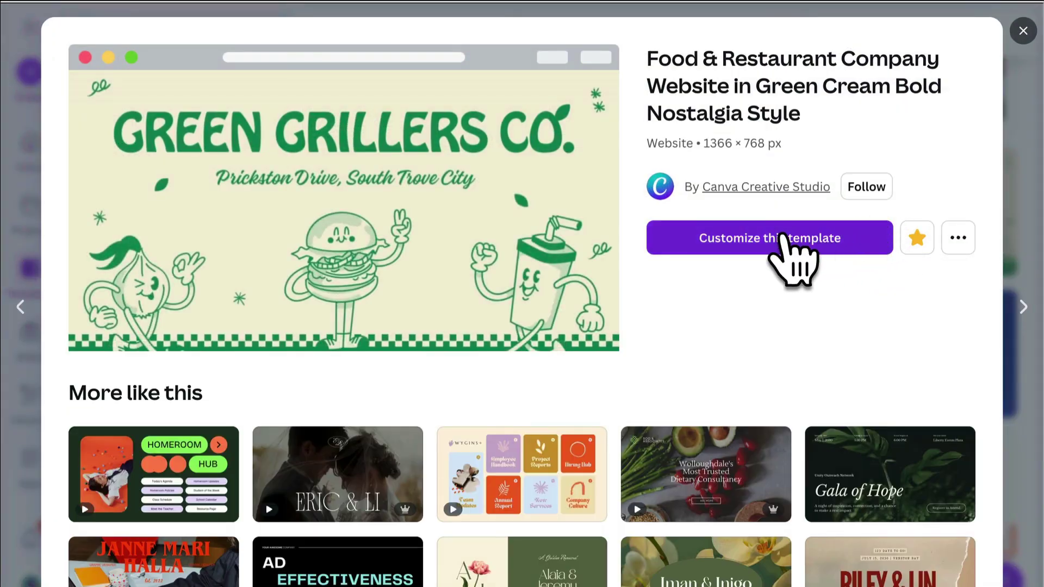
click(751, 238)
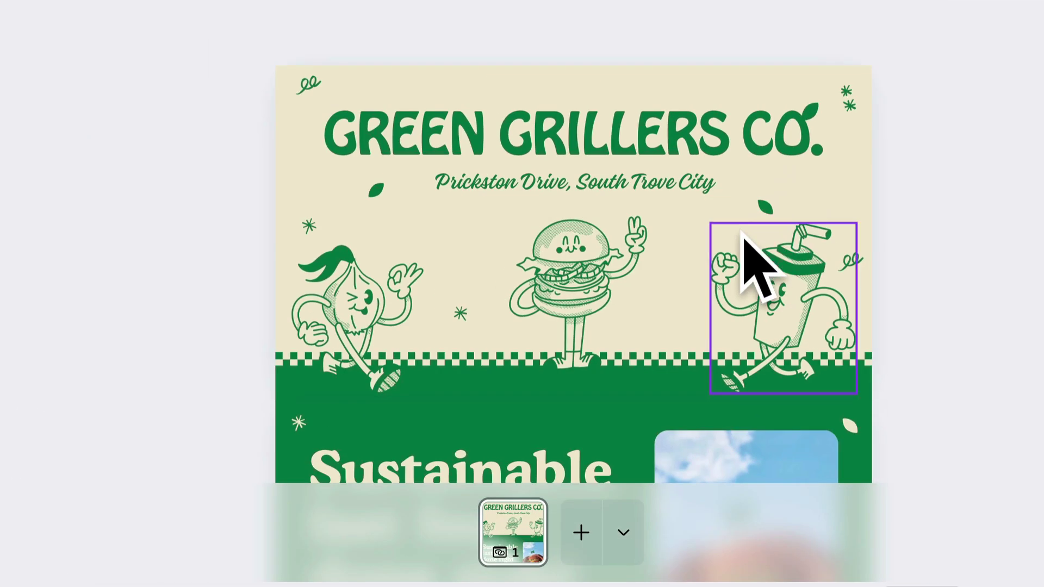
Resize the height of the green background section below the burger and cup characters
click(608, 326)
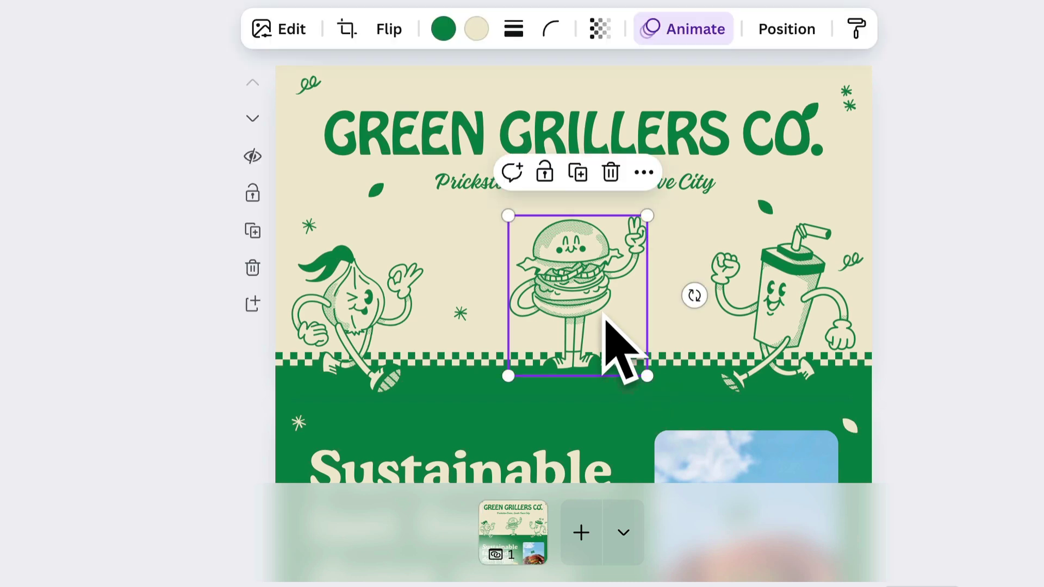
click(824, 324)
scroll(775, 363, down, 1)
scroll(775, 363, down, 3)
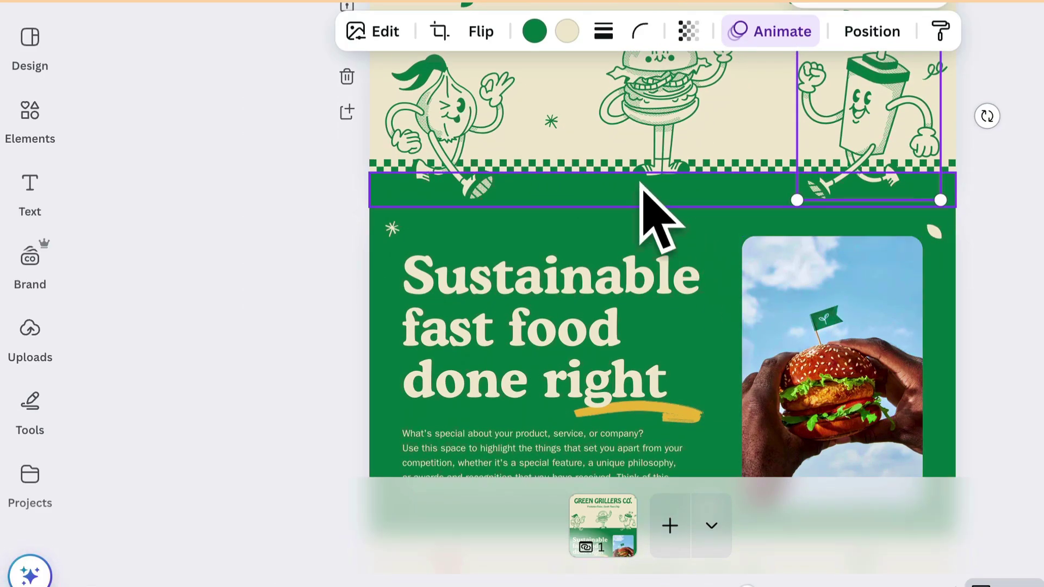
scroll(680, 315, down, 4)
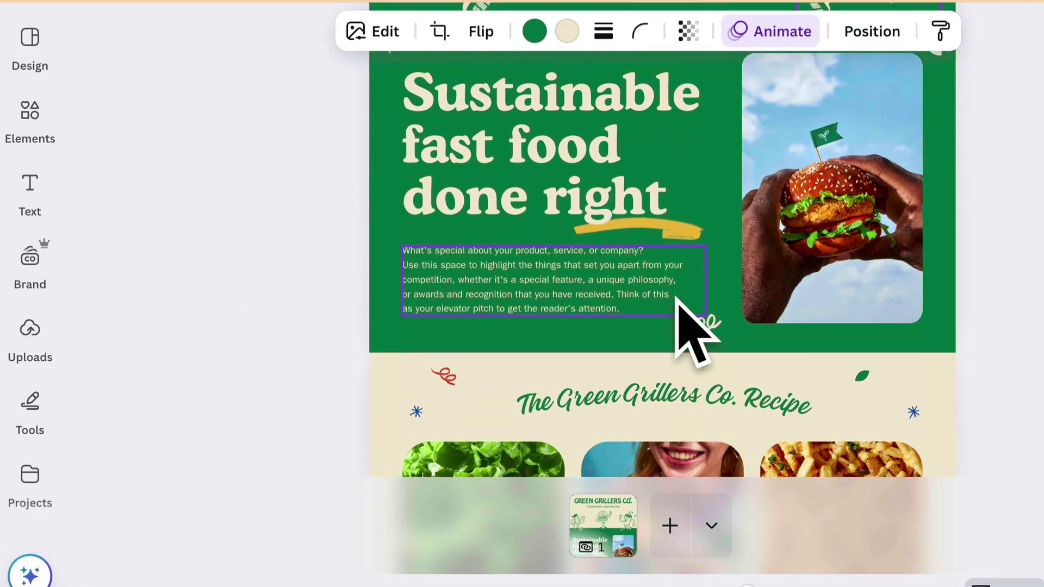
click(666, 288)
mouse_move(666, 282)
mouse_down()
mouse_move(667, 261)
mouse_move(661, 345)
mouse_move(662, 287)
mouse_up()
scroll(678, 298, down, 1)
scroll(679, 297, up, 1)
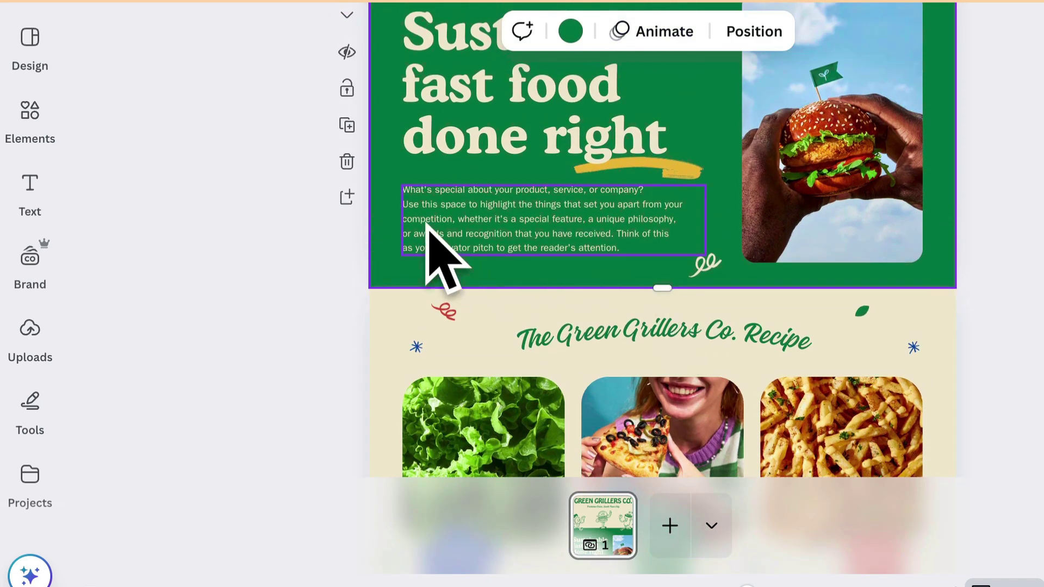
Add a new empty section and give it a red background
click(347, 195)
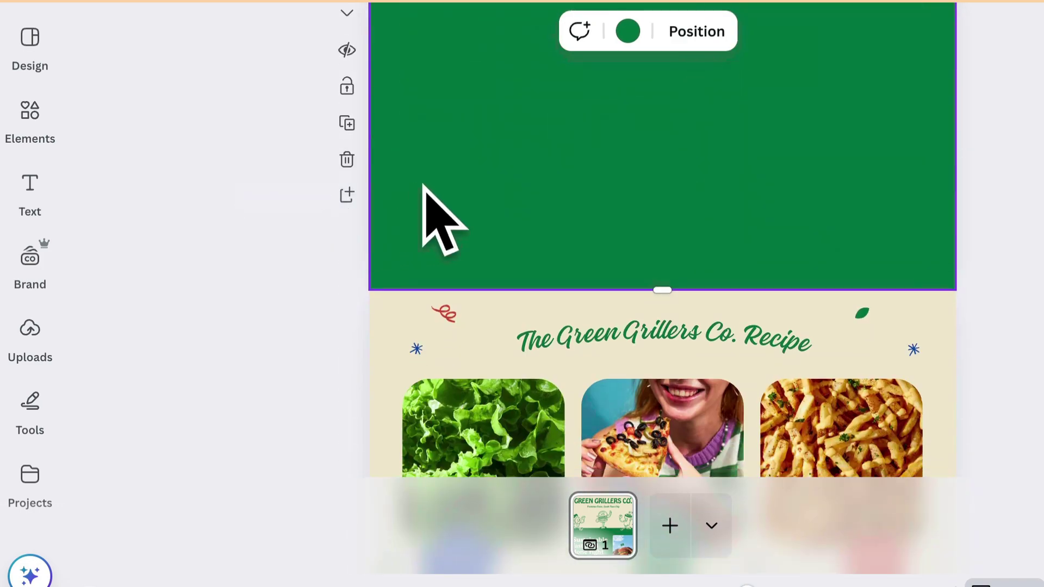
click(628, 31)
click(346, 188)
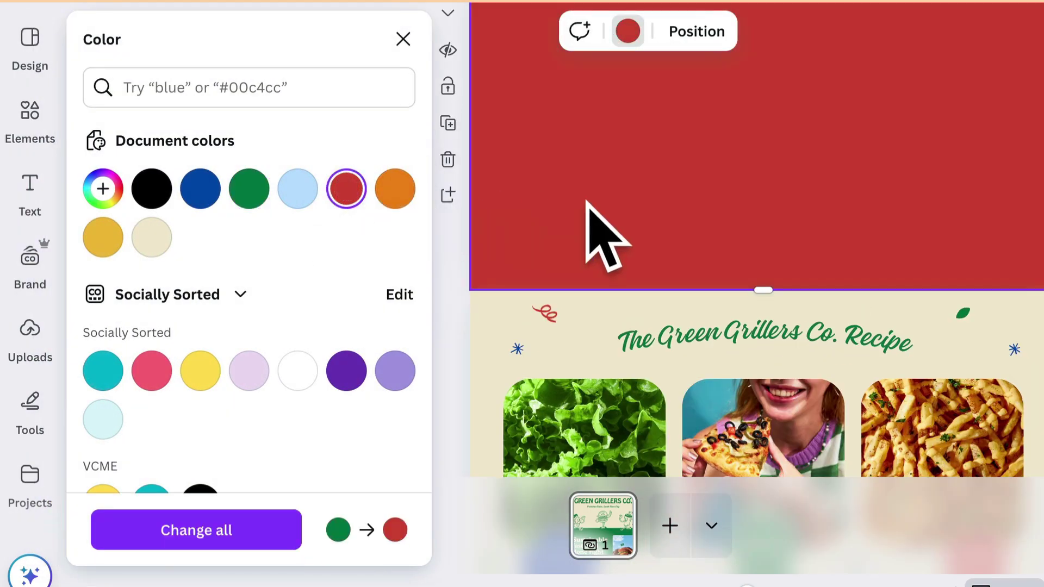
scroll(757, 244, up, 6)
scroll(873, 353, down, 10)
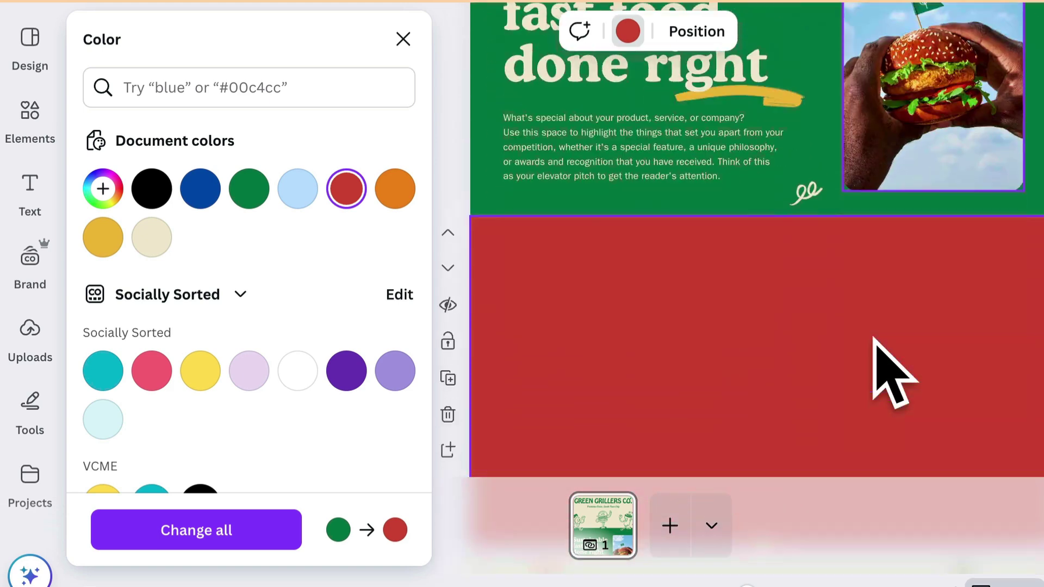
scroll(874, 338, down, 6)
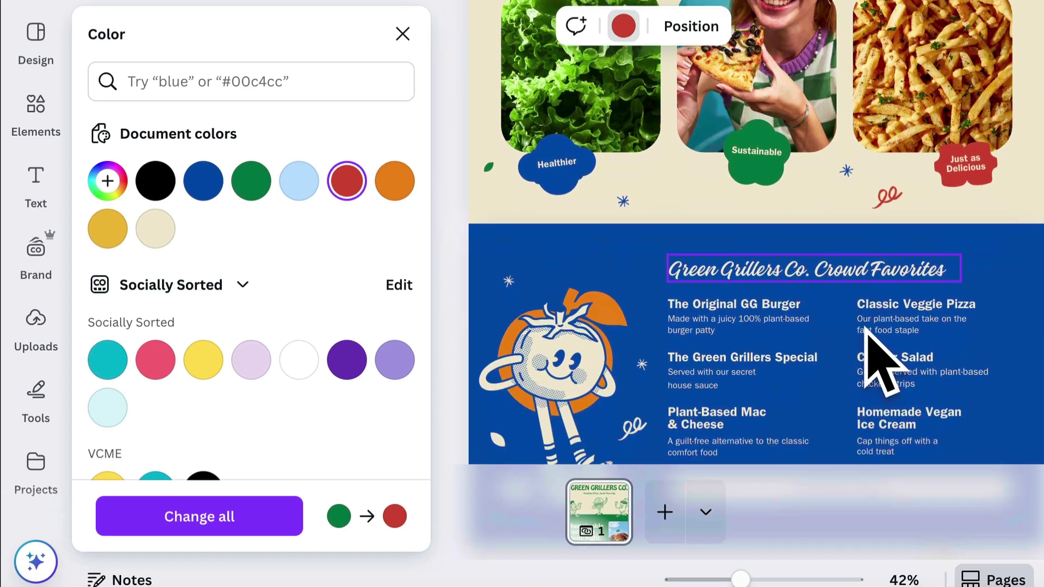
scroll(867, 343, down, 5)
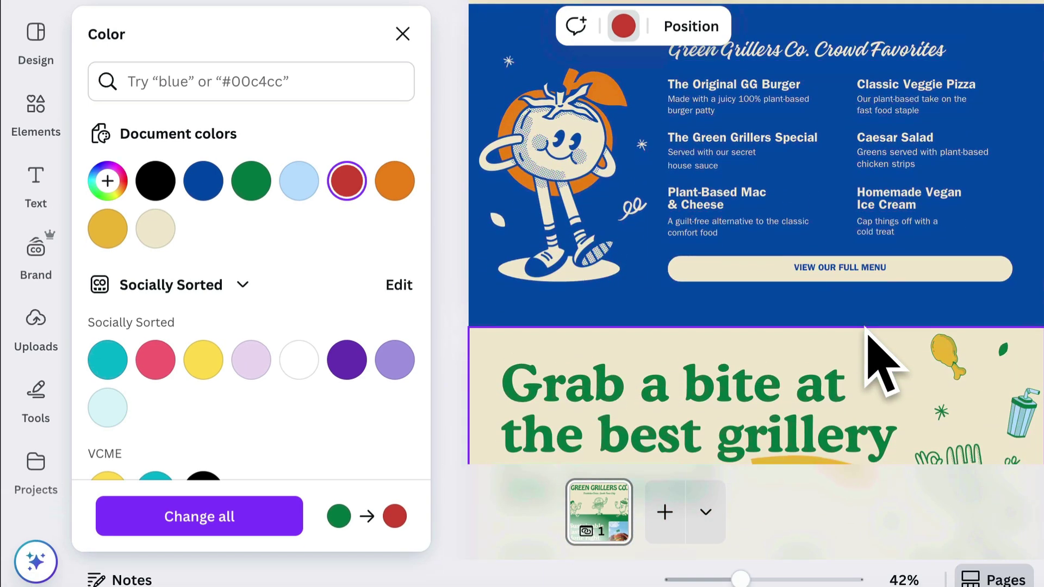
Select the VIEW OUR FULL MENU button, deselect it, and select the page 1 thumbnail
click(836, 187)
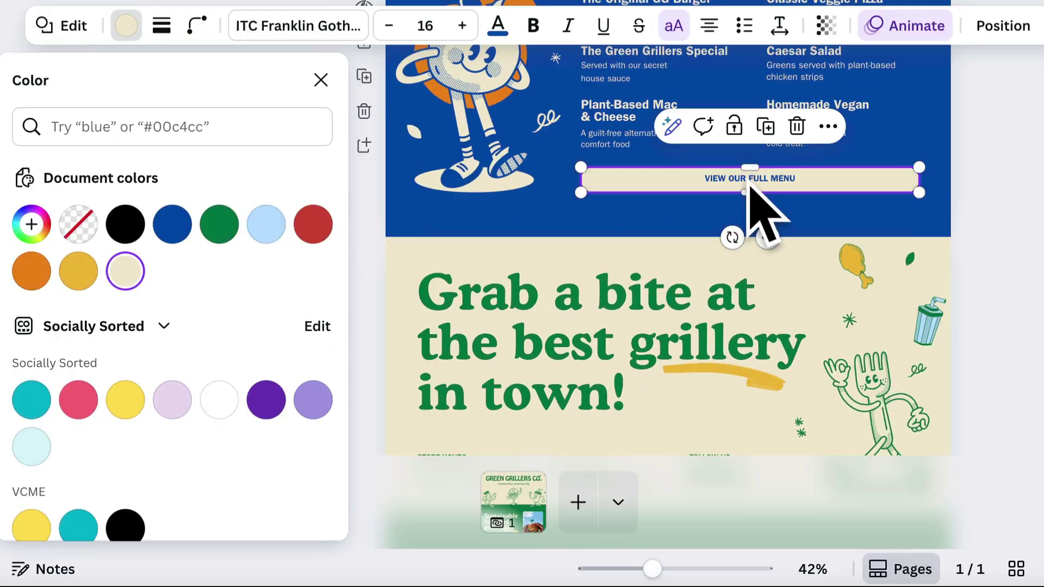
key(Escape)
scroll(710, 350, down, 3)
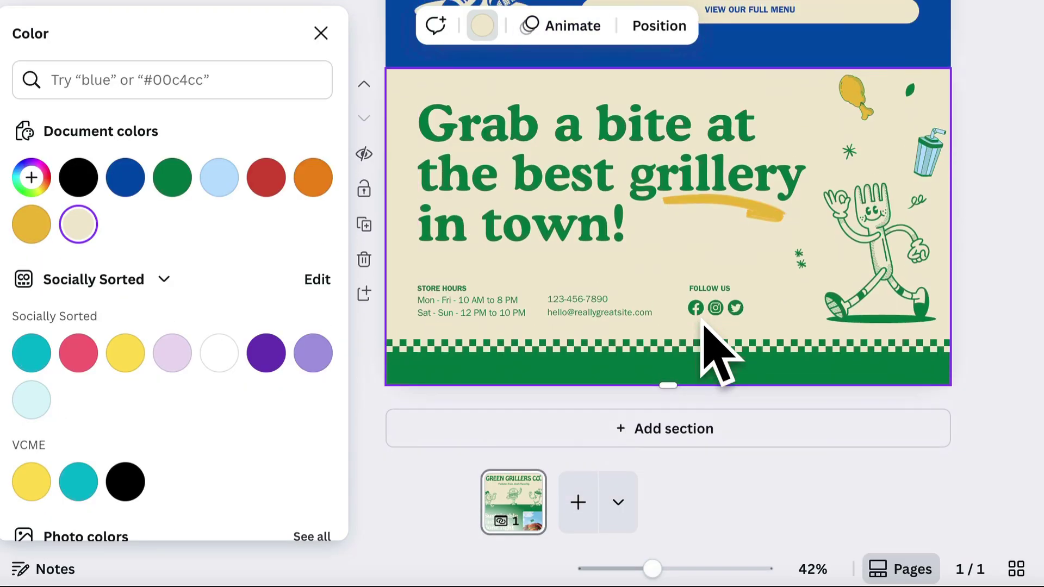
scroll(707, 343, up, 15)
click(526, 504)
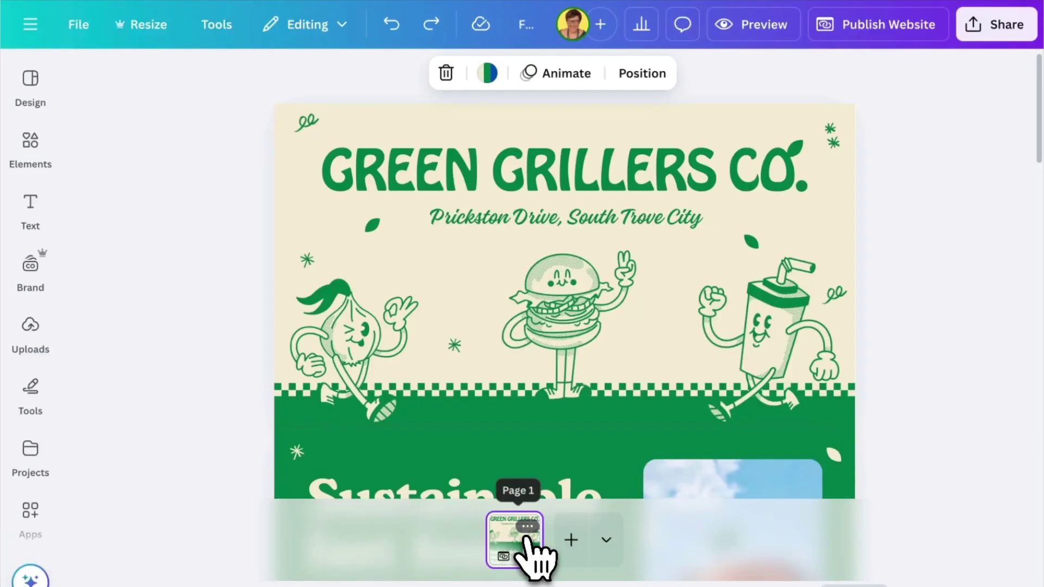
Rename the first page to HOME
click(527, 527)
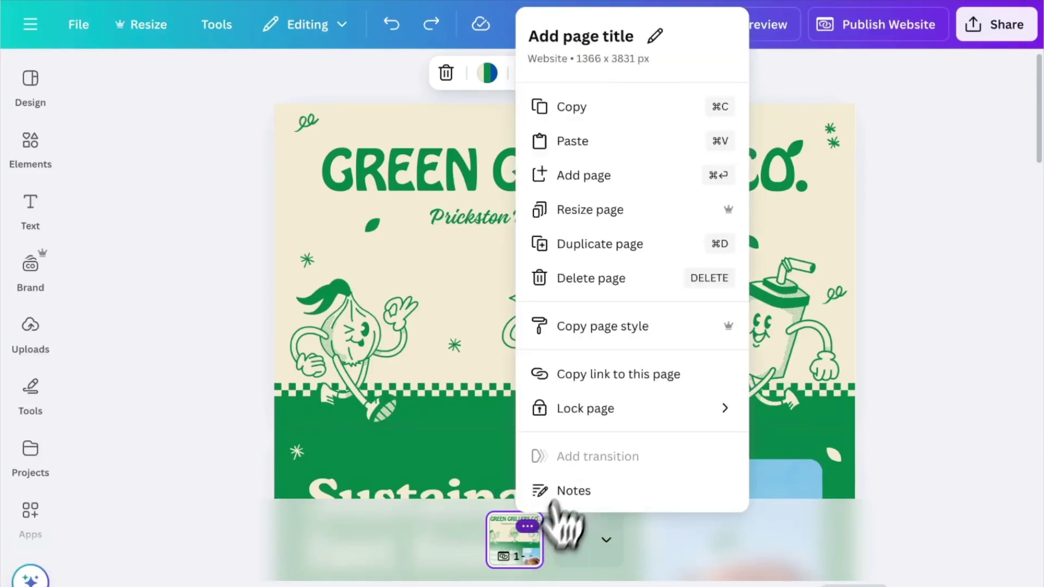
click(572, 36)
text(H)
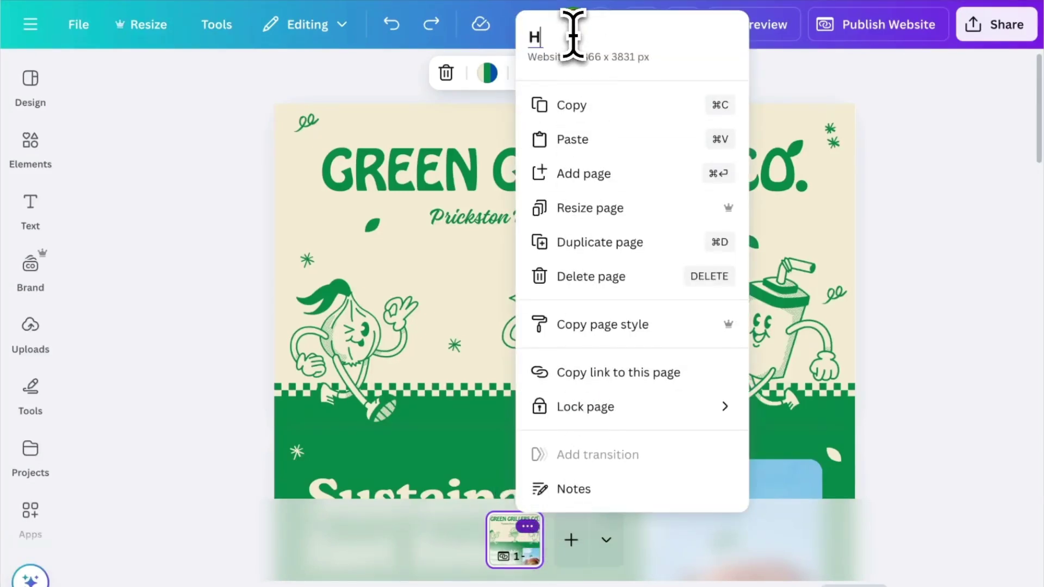
text(OM)
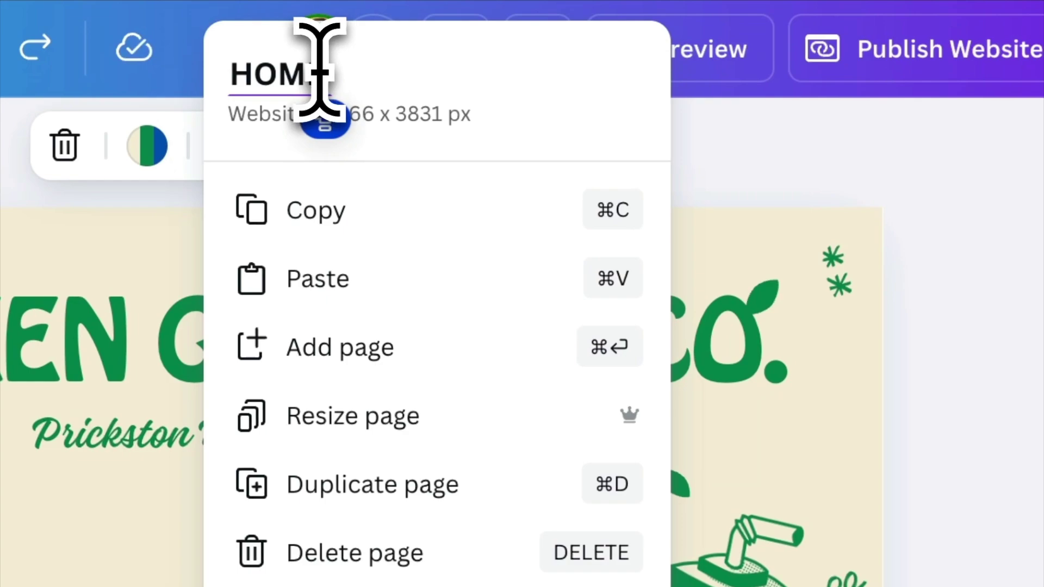
text(E)
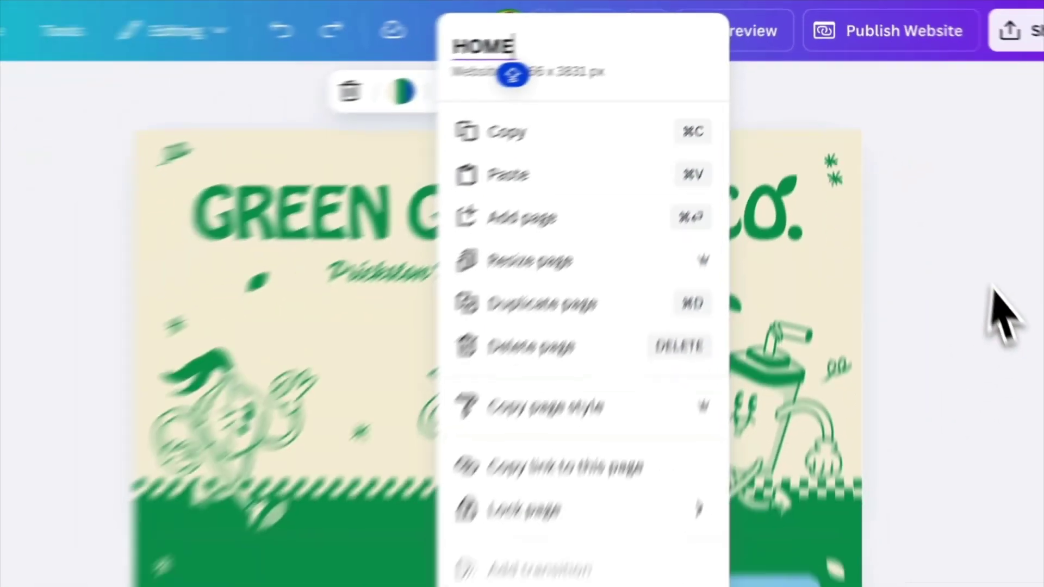
key(Return)
Select the onion, burger and cup mascots plus the main heading, then add a blank second page
click(402, 354)
shift+click(546, 353)
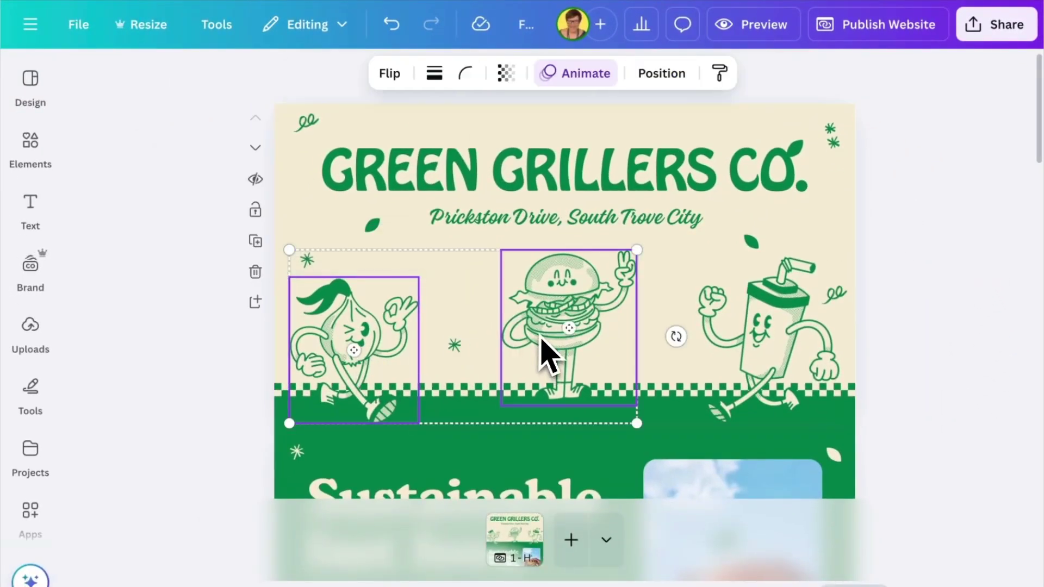
shift+click(734, 349)
shift+click(658, 187)
click(570, 540)
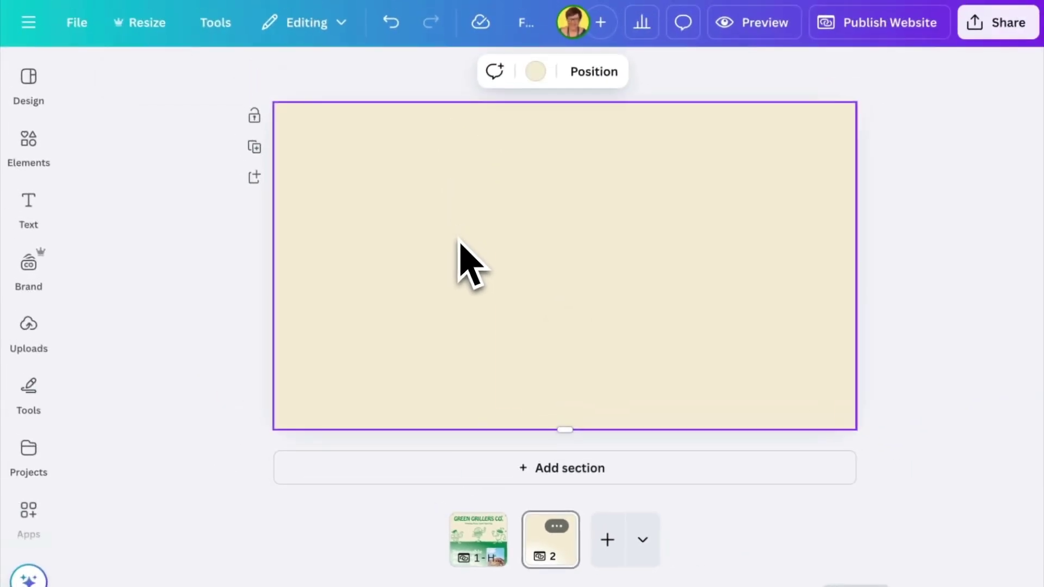
Paste the heading and mascots onto page 2, retitle it ABOUT US with subtitle 'Meet our Friendly Team!'
key(ctrl+v)
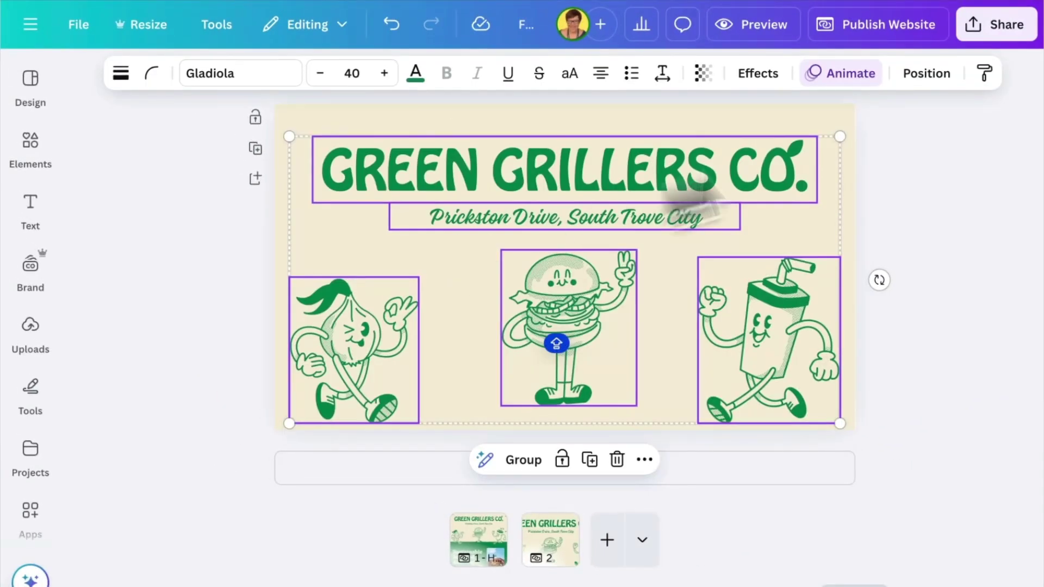
double_click(634, 174)
text(ABOUT US)
double_click(644, 218)
text(ME!)
click(741, 338)
click(555, 539)
click(558, 538)
Rename page 2 to ABOUT US
click(557, 526)
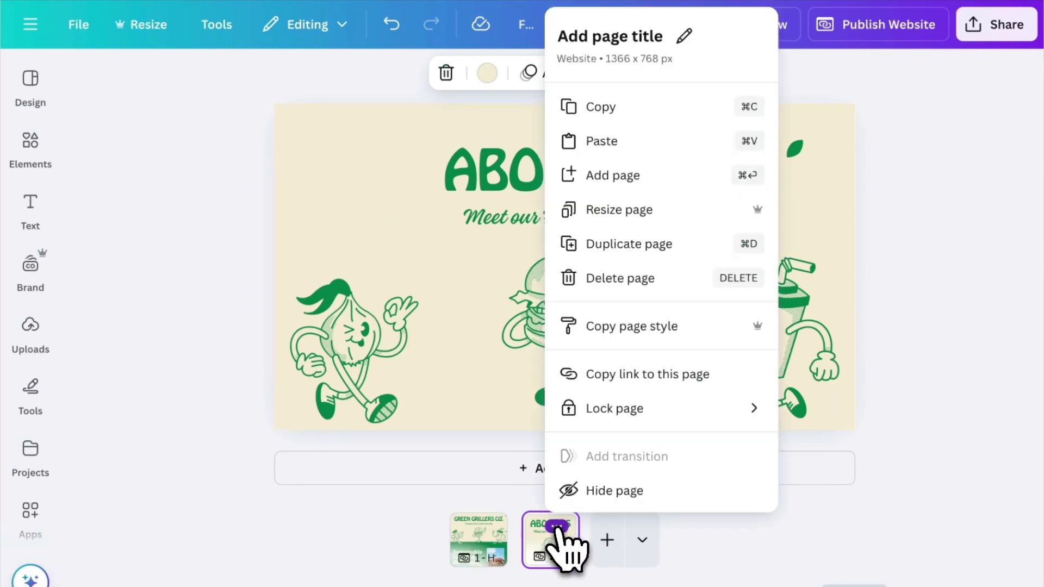
click(626, 36)
text(ABOUT US)
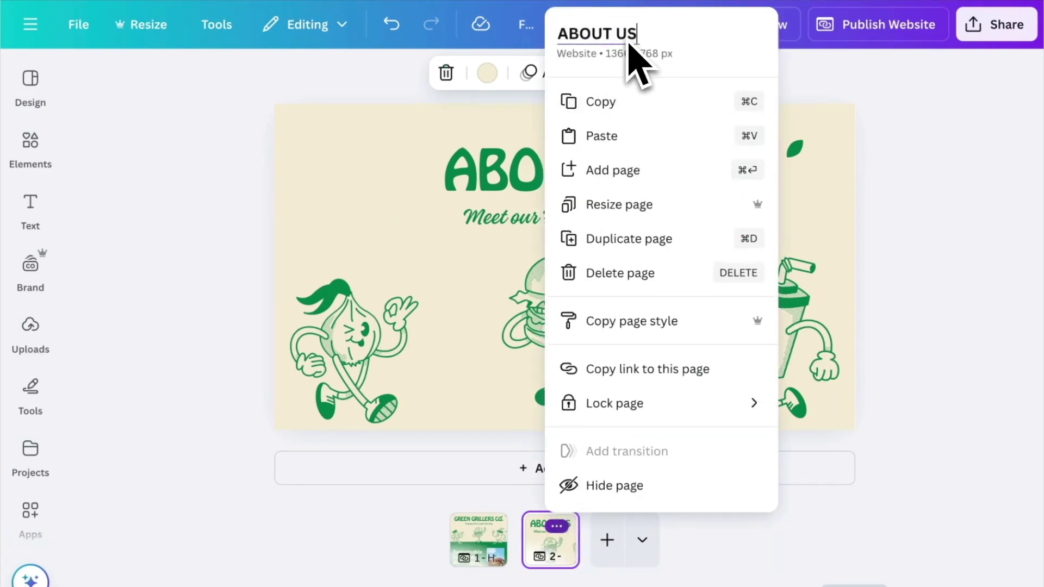
click(932, 169)
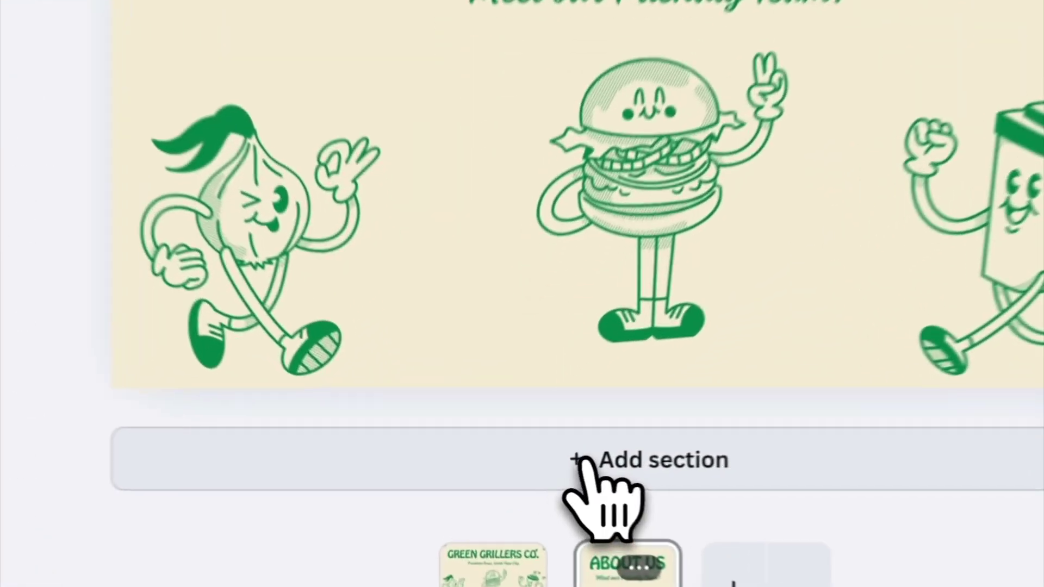
Add a dark green section below the ABOUT US hero and shrink it into a slim band
click(528, 468)
click(536, 70)
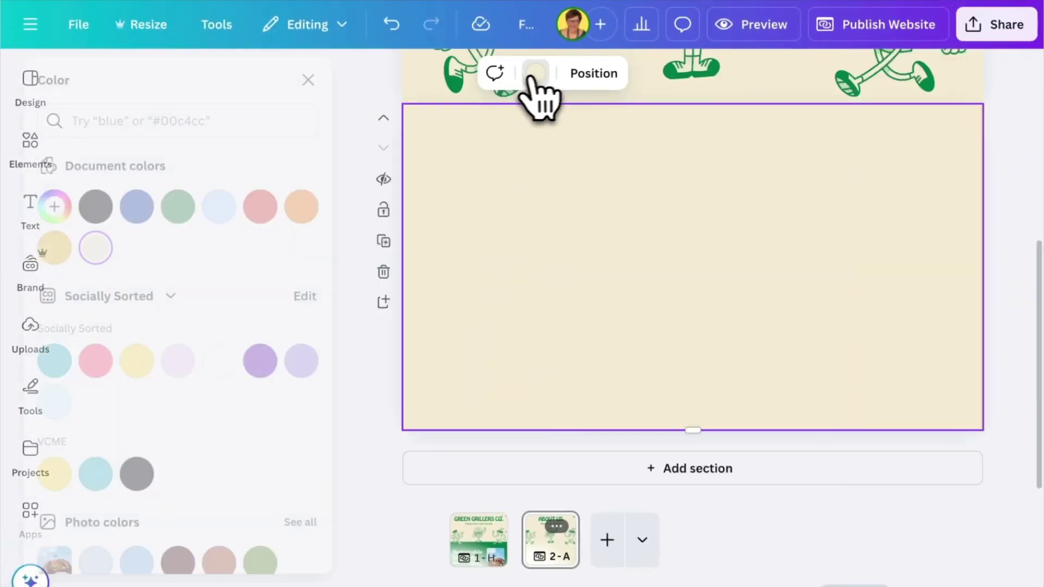
click(213, 204)
drag(693, 430, 564, 303)
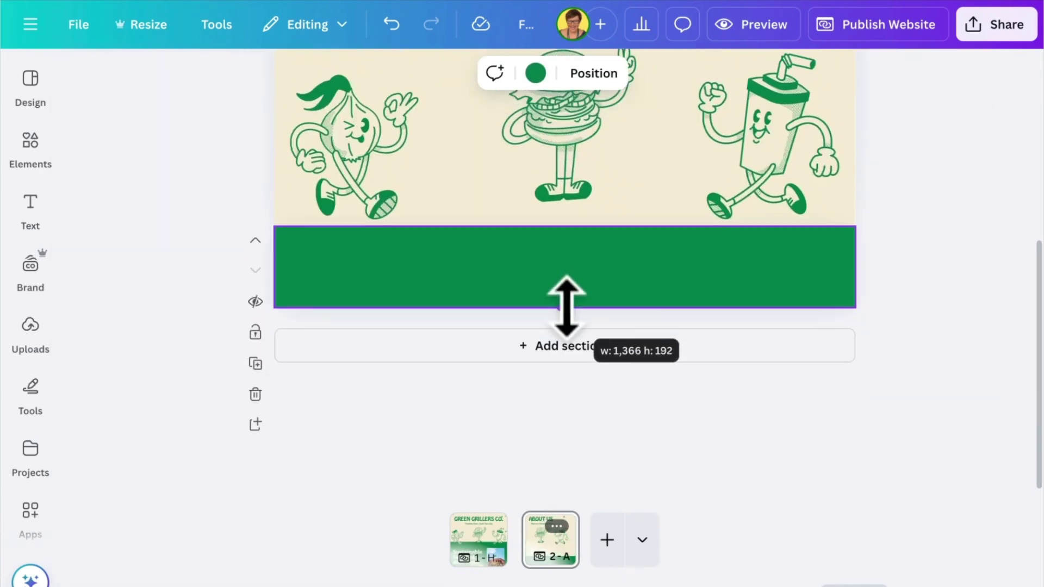
Add a cream section below the green band, then check the HOME page and return to ABOUT US
click(564, 466)
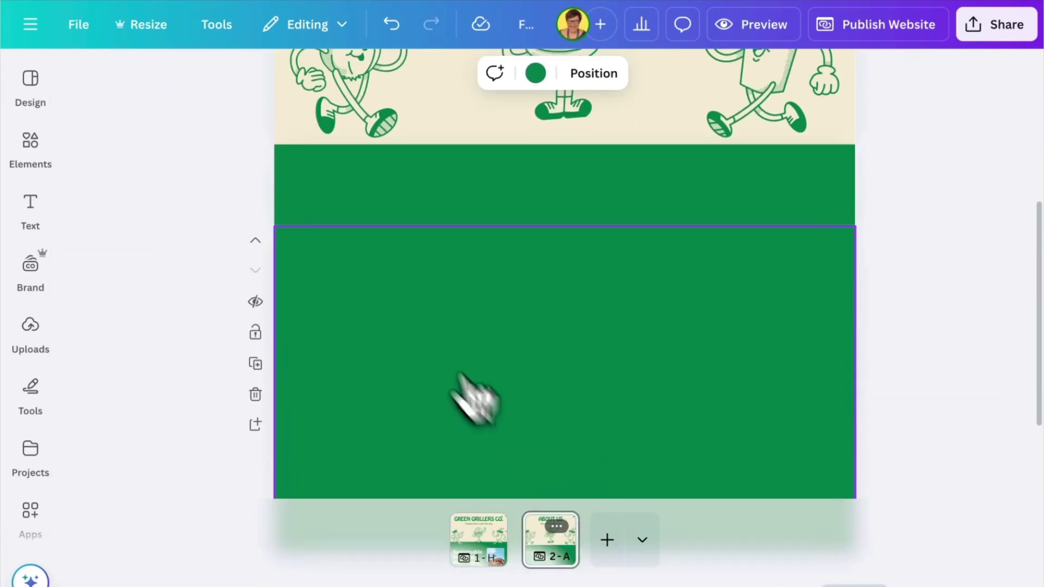
click(536, 73)
click(132, 247)
scroll(957, 250, up, 5)
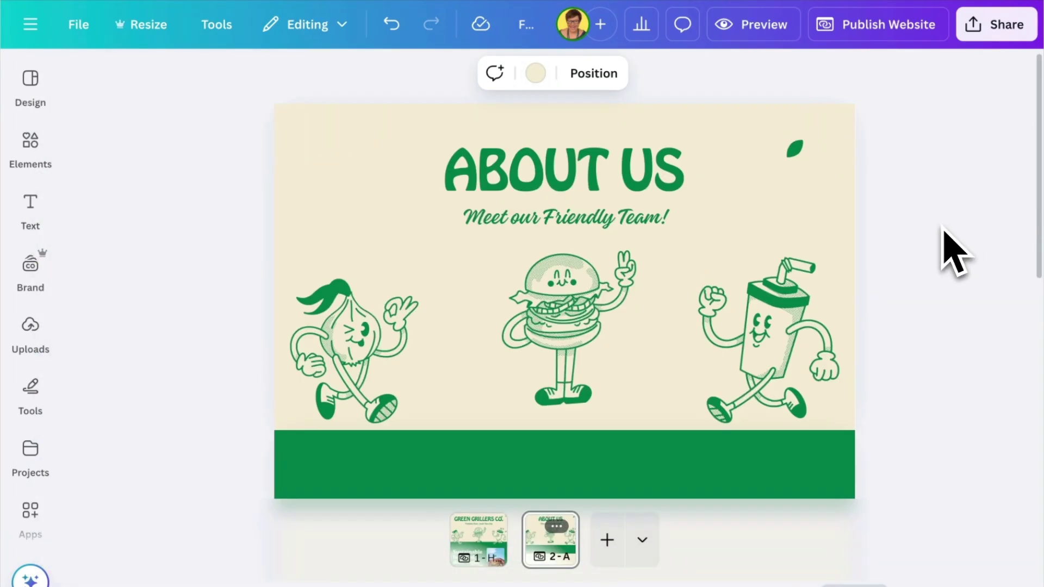
click(482, 543)
click(560, 555)
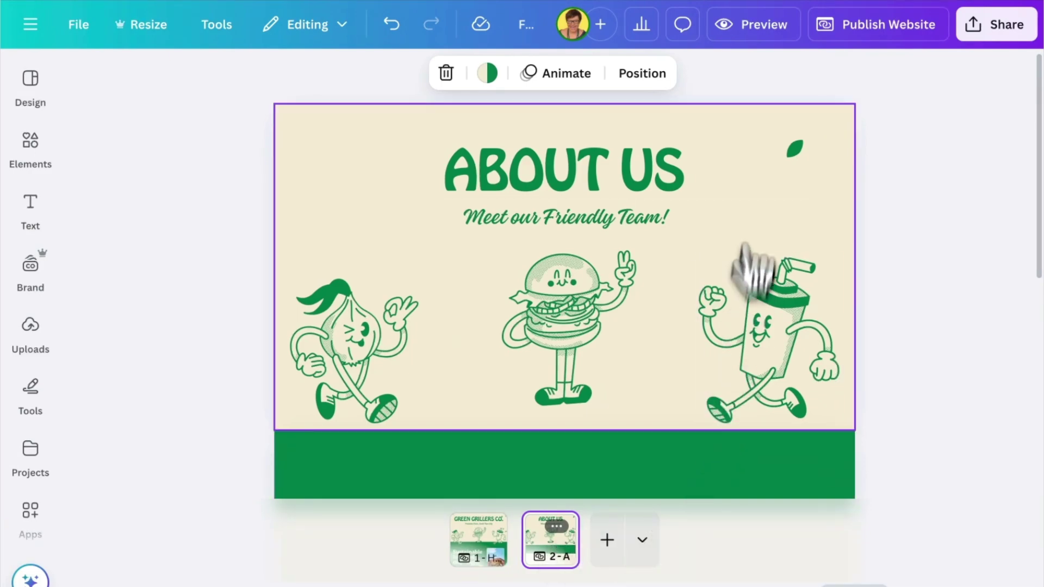
Preview the website full-screen, switching between and scrolling the HOME and ABOUT US pages
click(758, 30)
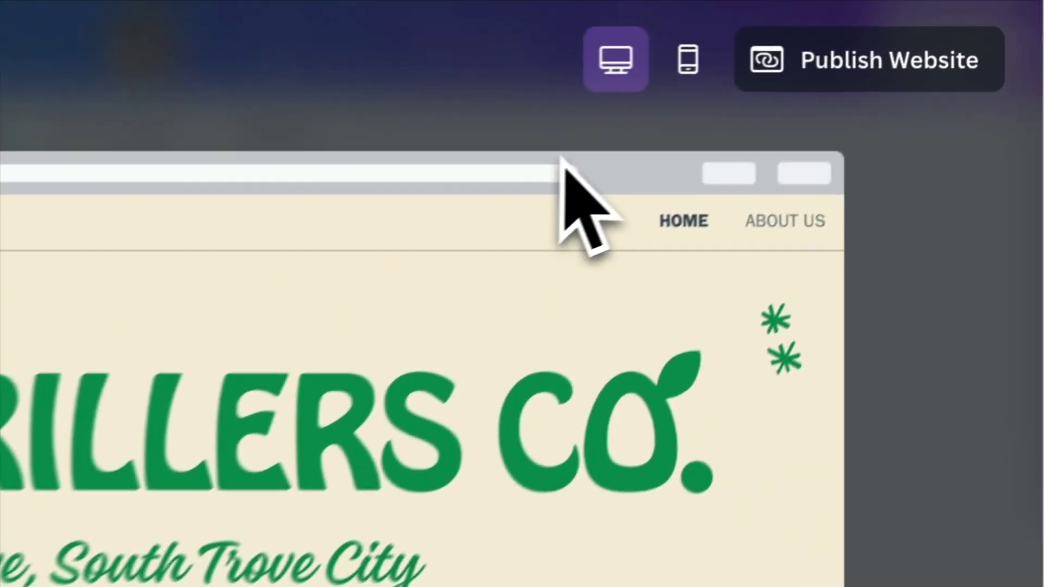
click(900, 115)
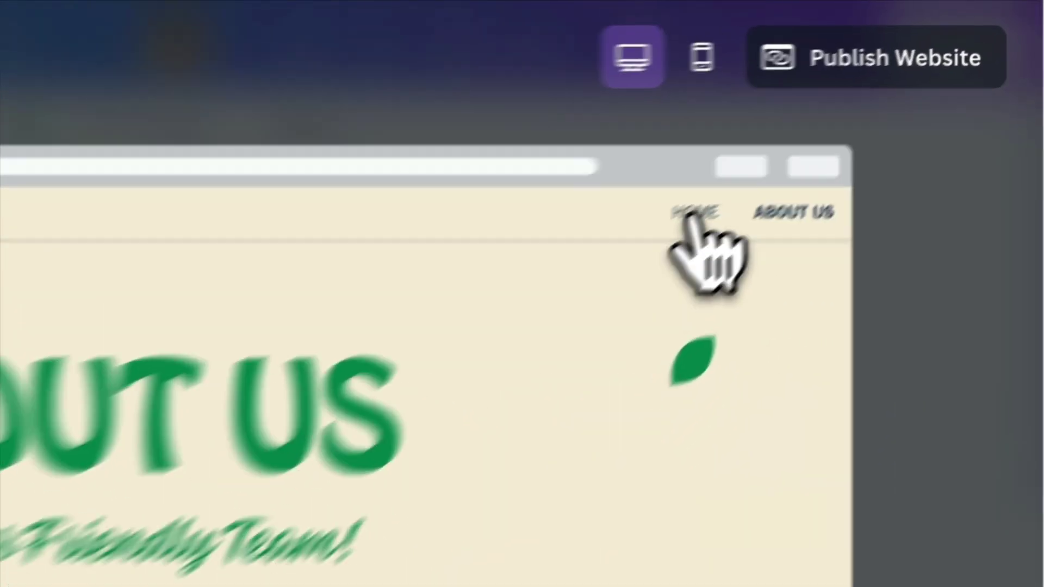
click(665, 231)
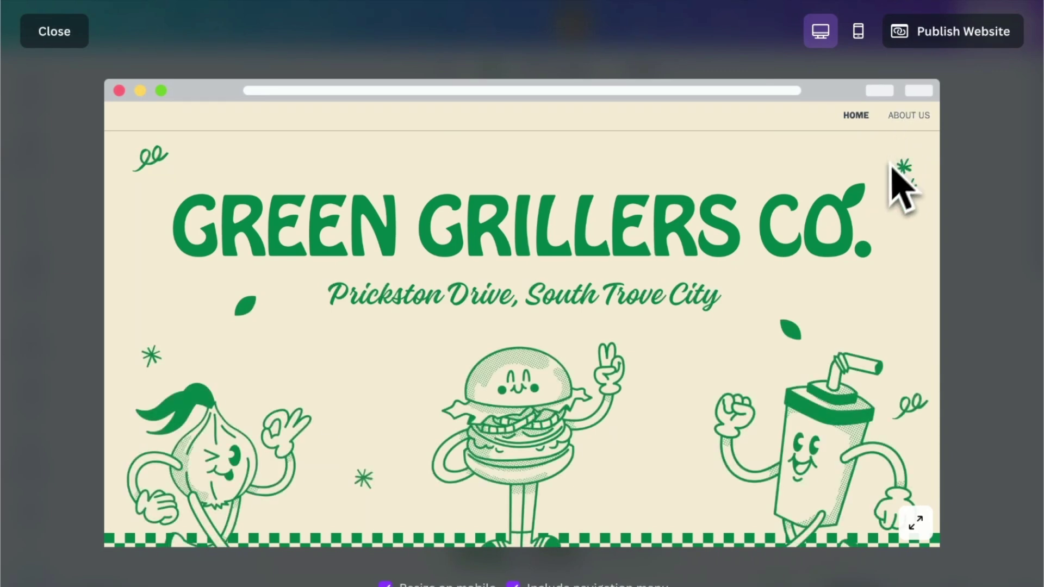
scroll(895, 177, down, 5)
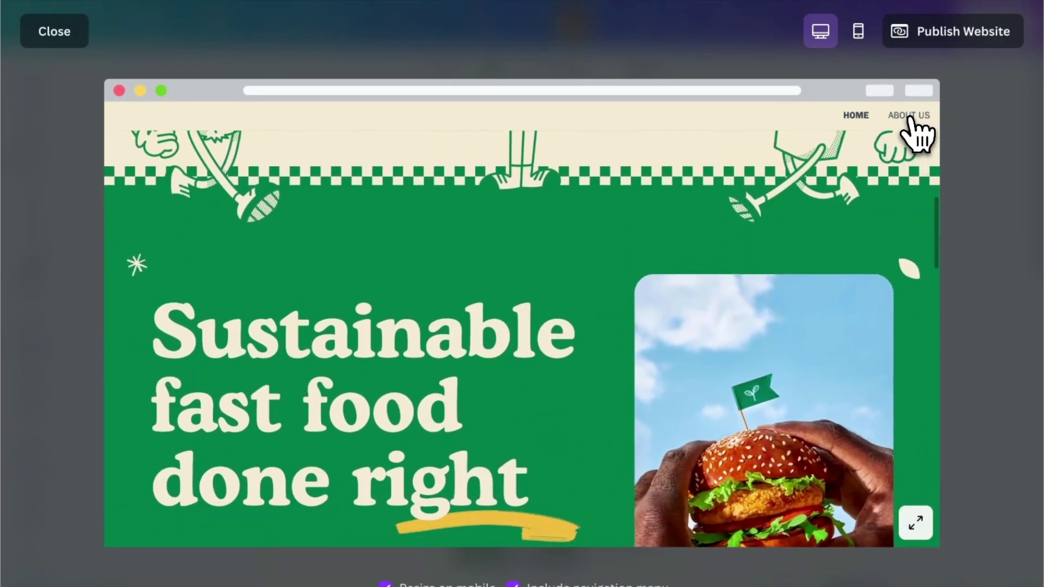
click(909, 116)
scroll(843, 303, down, 5)
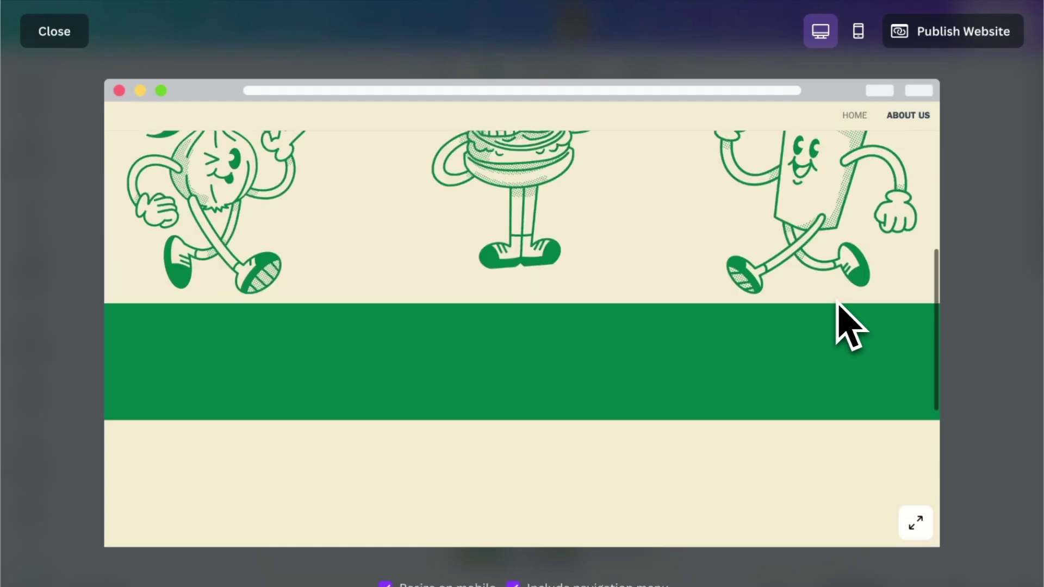
scroll(839, 320, up, 5)
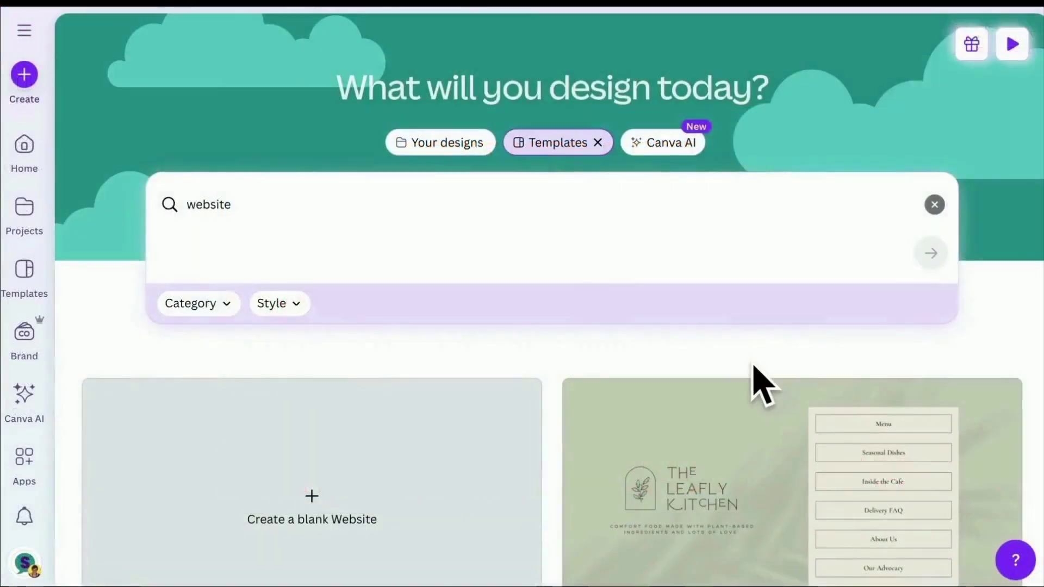
scroll(751, 380, down, 3)
scroll(750, 388, down, 3)
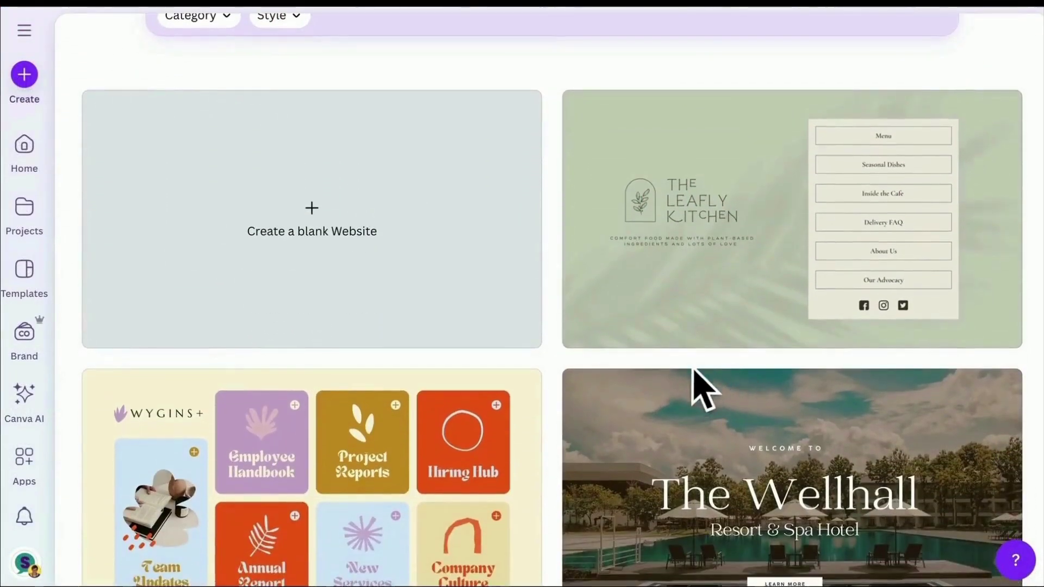
Choose 'Create a blank Website' from the website template search results
click(294, 216)
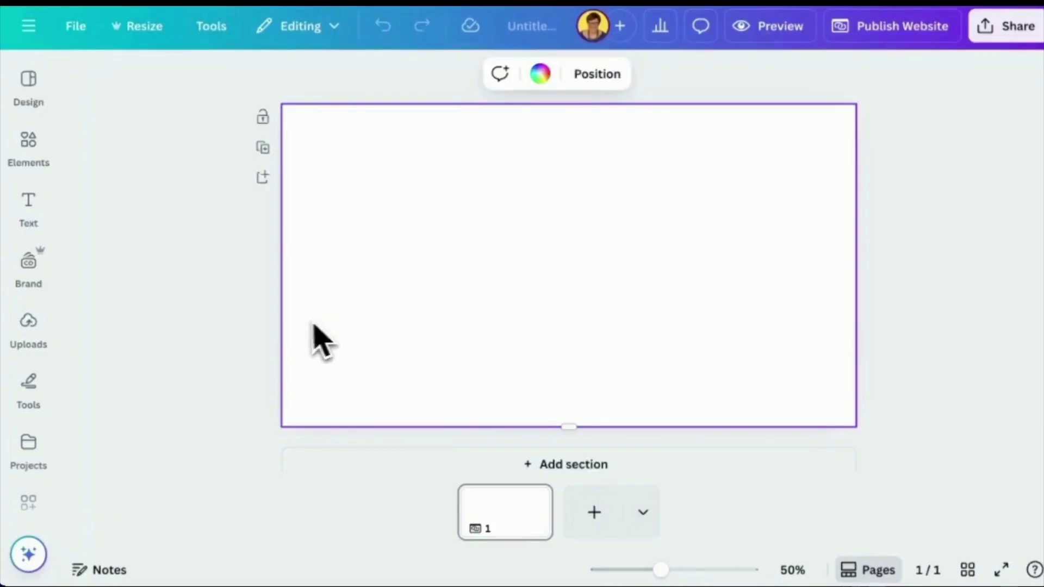
Show all photos in the Sydney Canva Lovers brand kit from the Brand panel
click(28, 266)
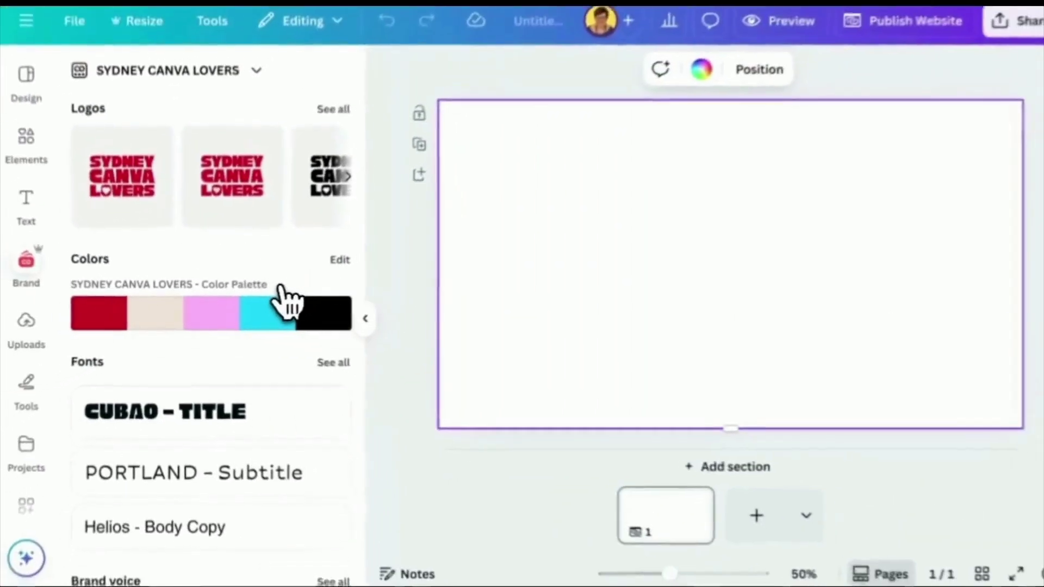
scroll(280, 300, down, 5)
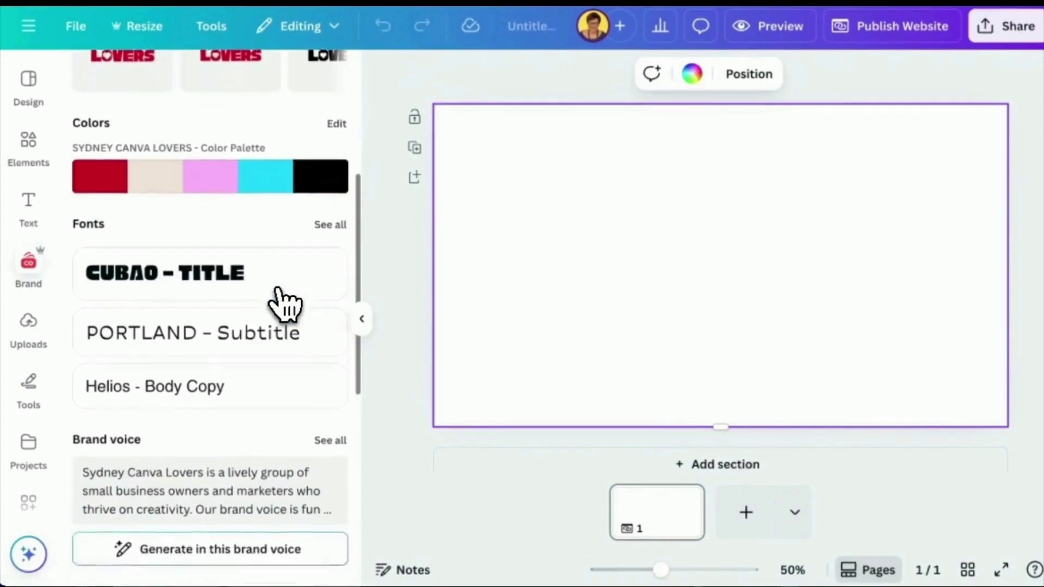
scroll(280, 300, down, 2)
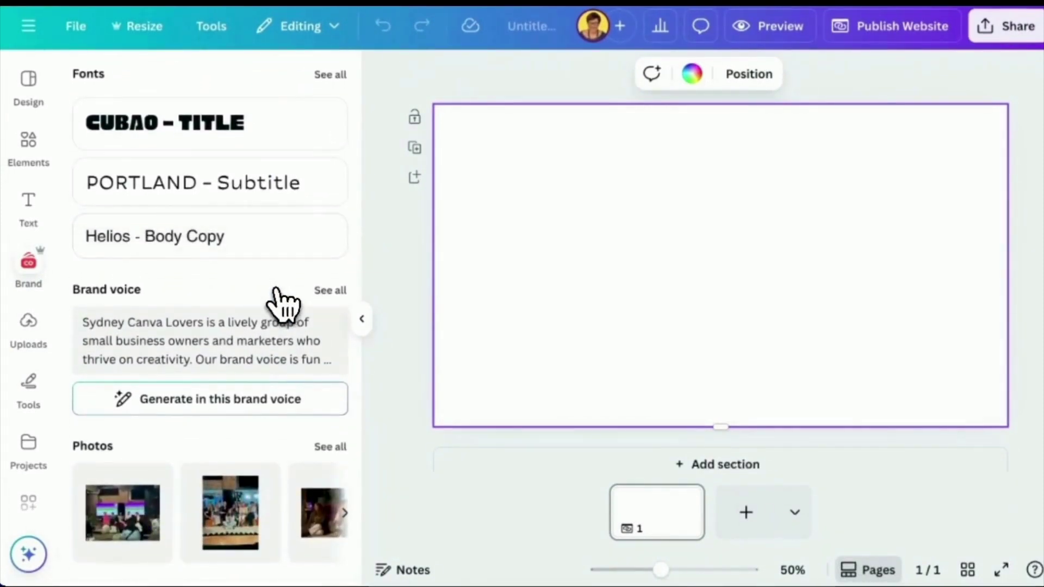
click(339, 454)
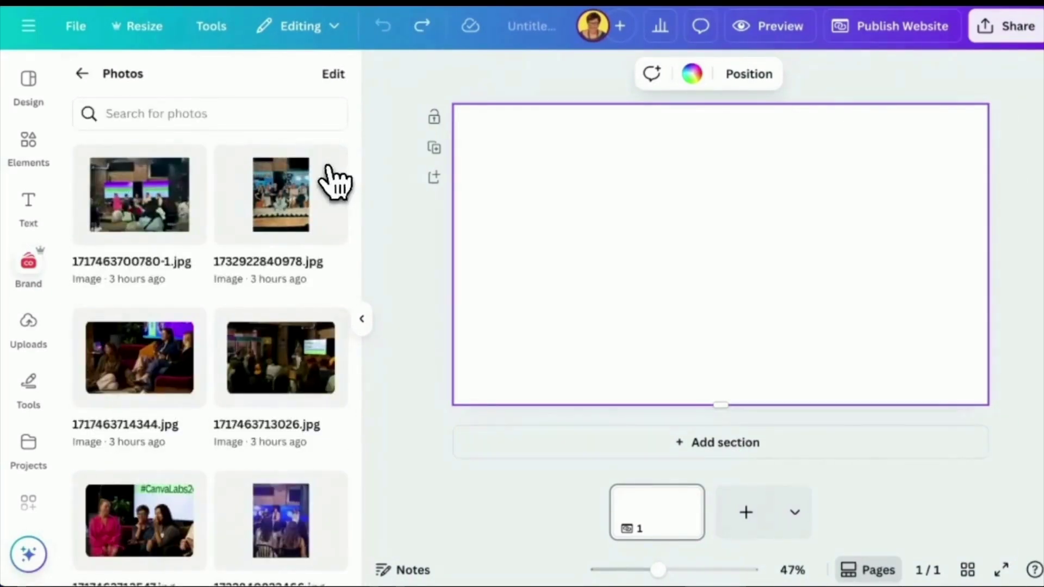
Place the large group photo on the page, enlarge it to 1,317 × 878 and fill the top
scroll(314, 358, down, 4)
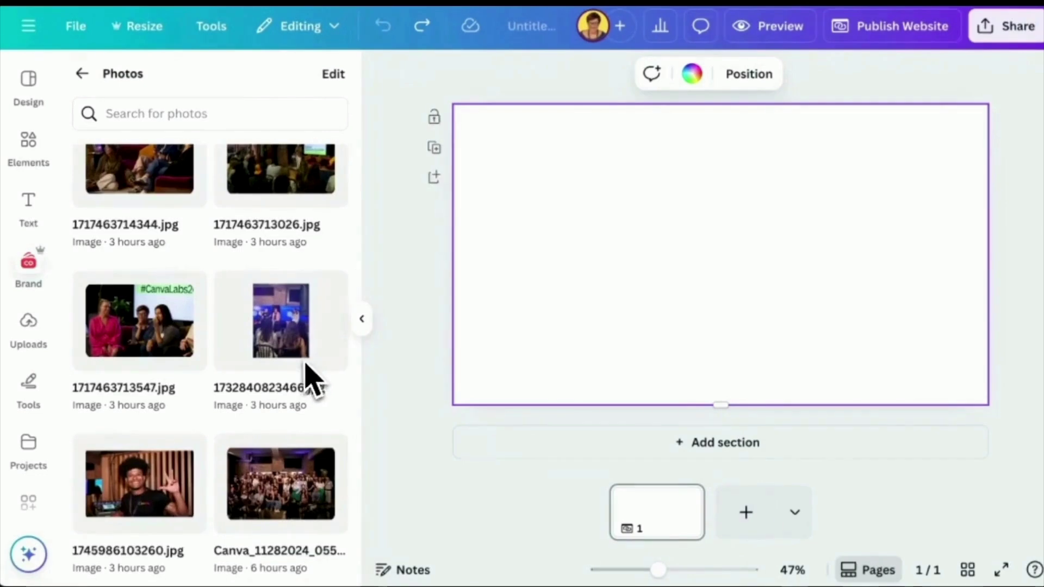
drag(300, 485, 543, 186)
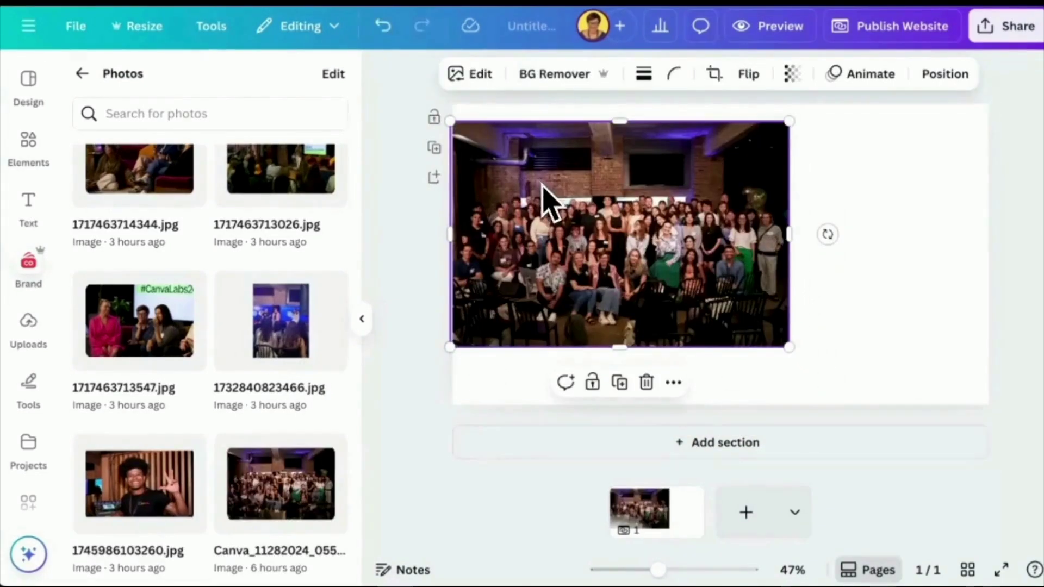
drag(788, 346, 1034, 568)
drag(857, 373, 832, 334)
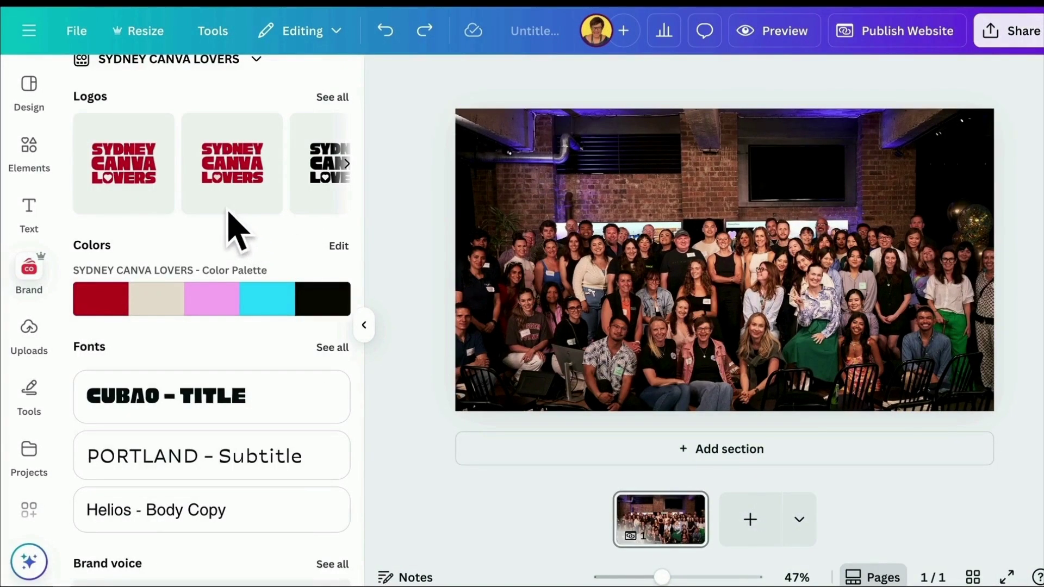
Add the first brand logo and size it into the photo's top-right corner
click(137, 163)
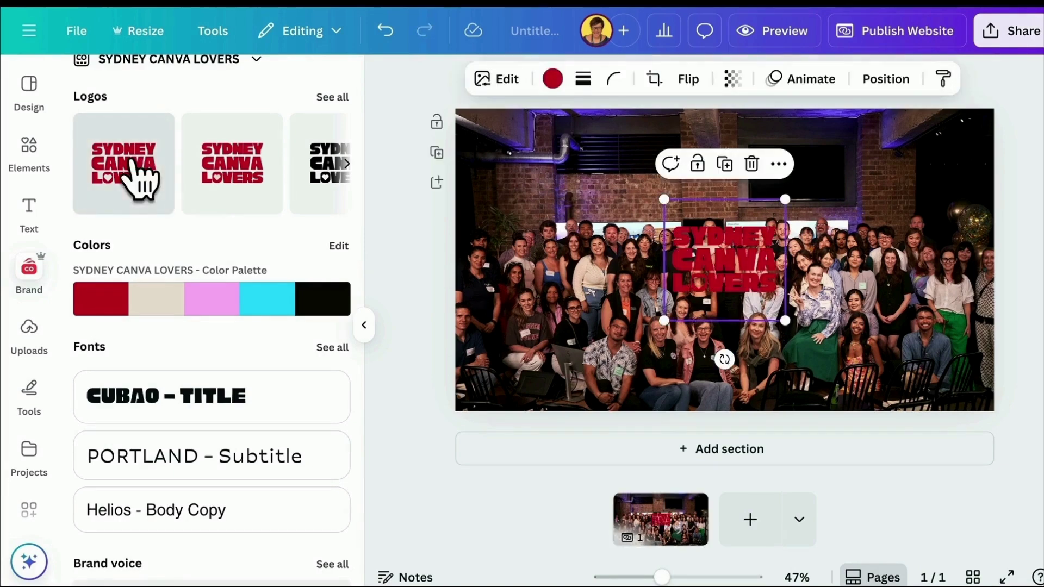
drag(785, 200, 870, 163)
drag(767, 261, 904, 208)
drag(800, 266, 821, 245)
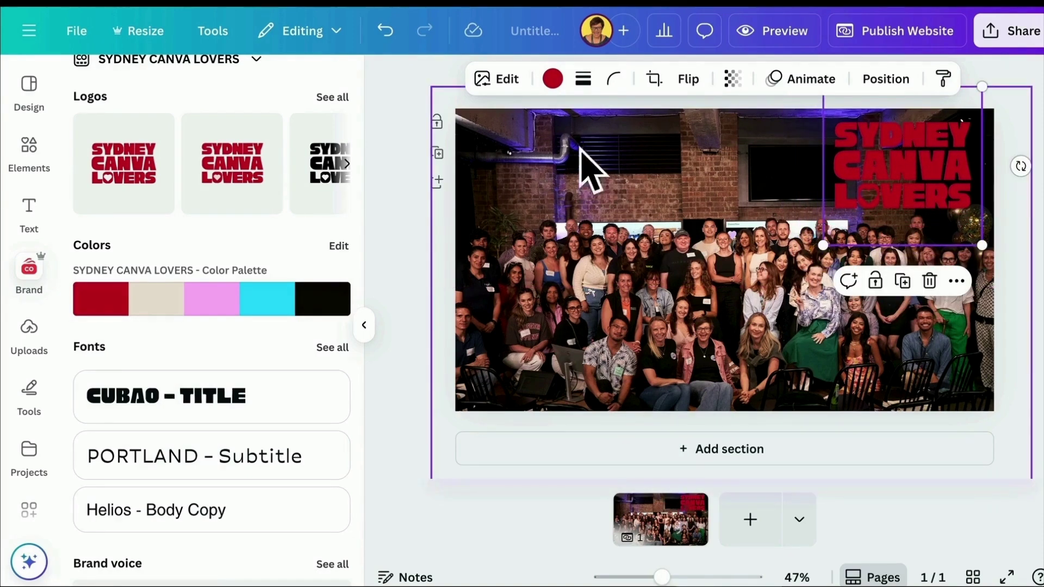
Recolour the logo to the brand cyan #2dd7fe
click(553, 82)
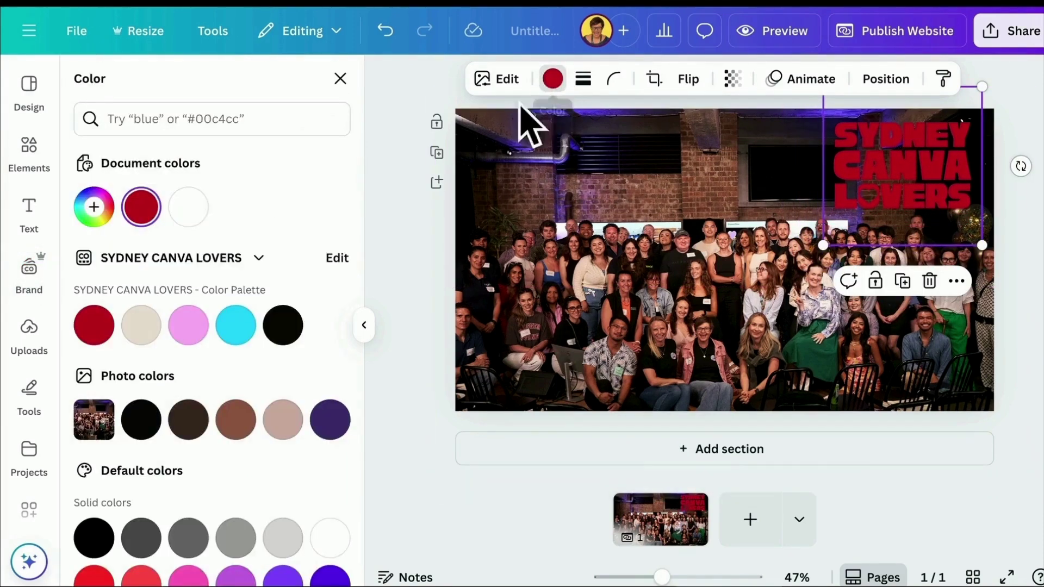
click(235, 322)
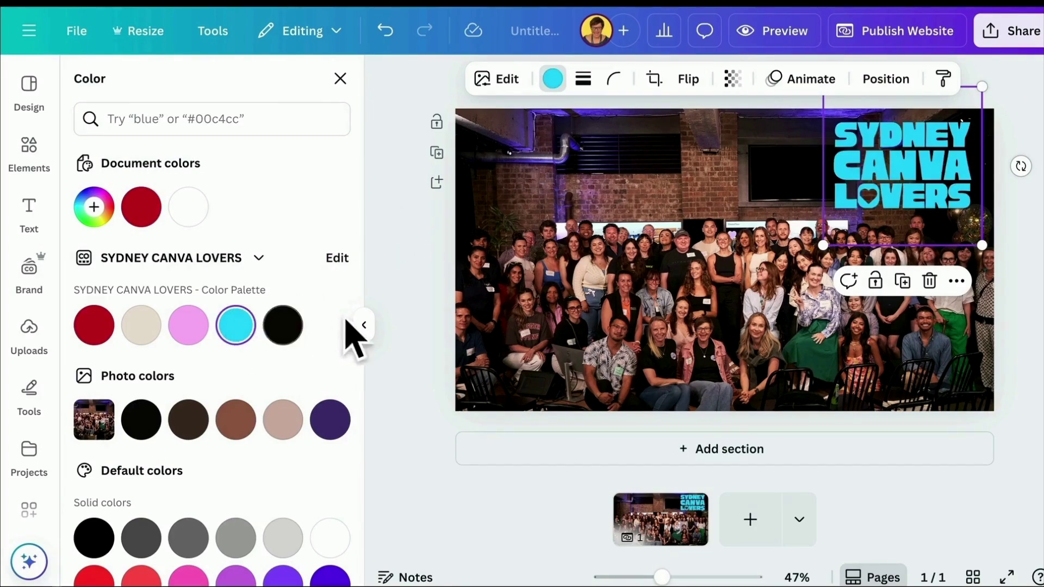
click(541, 354)
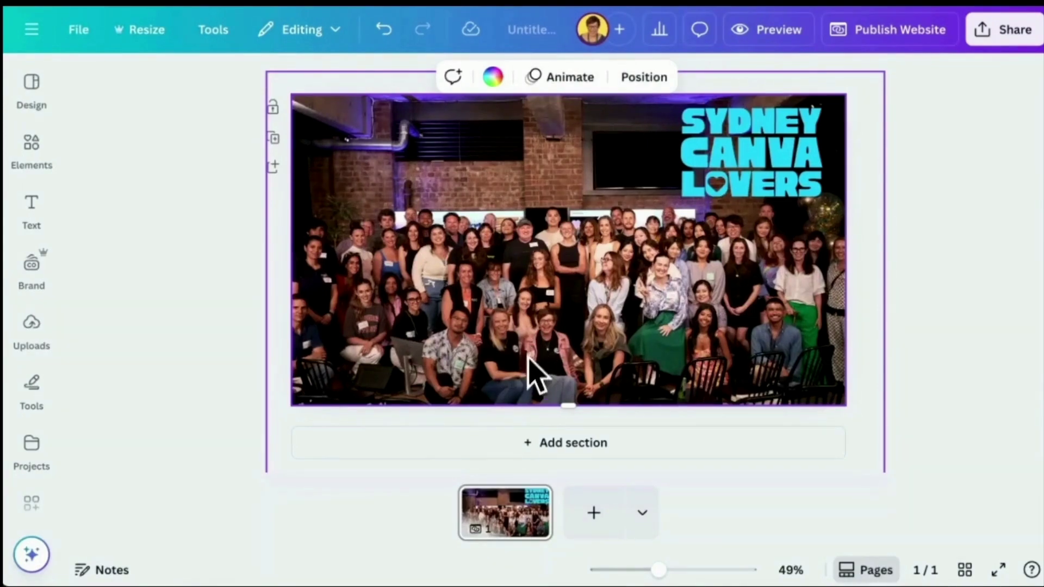
Insert a blank section under the photo and give it the brand palette pink background
click(574, 445)
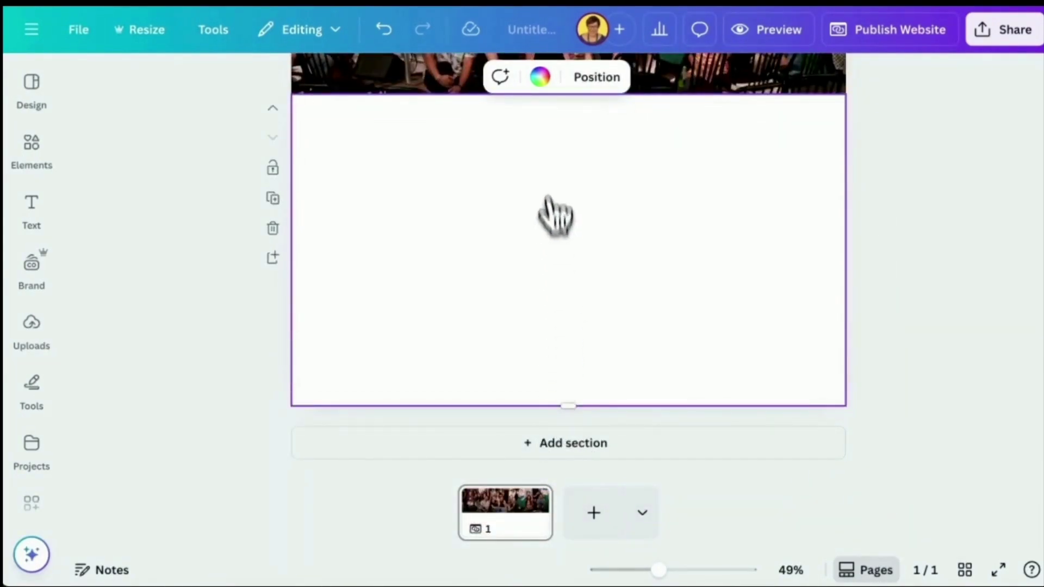
click(540, 77)
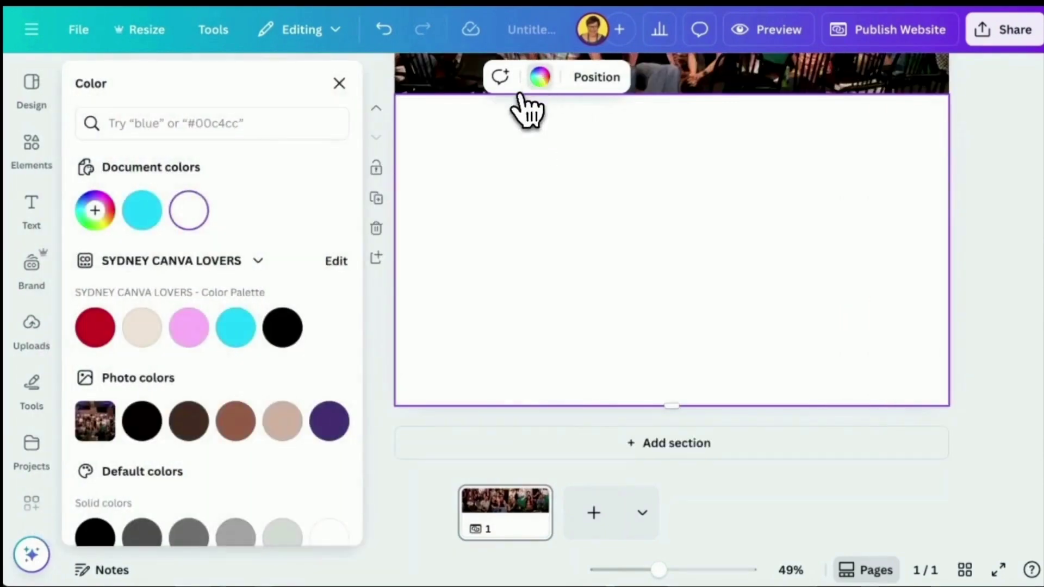
click(198, 329)
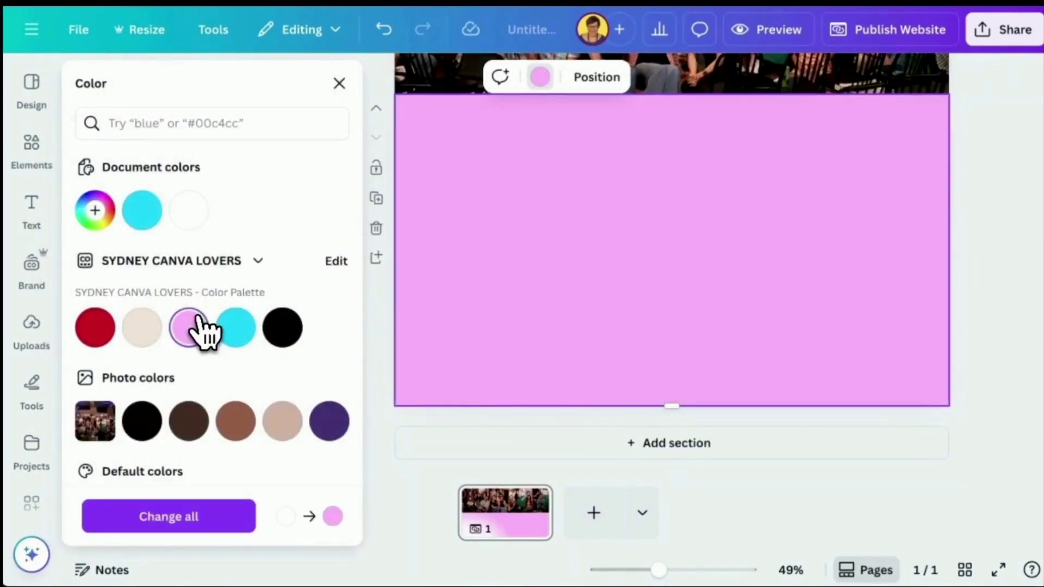
click(341, 84)
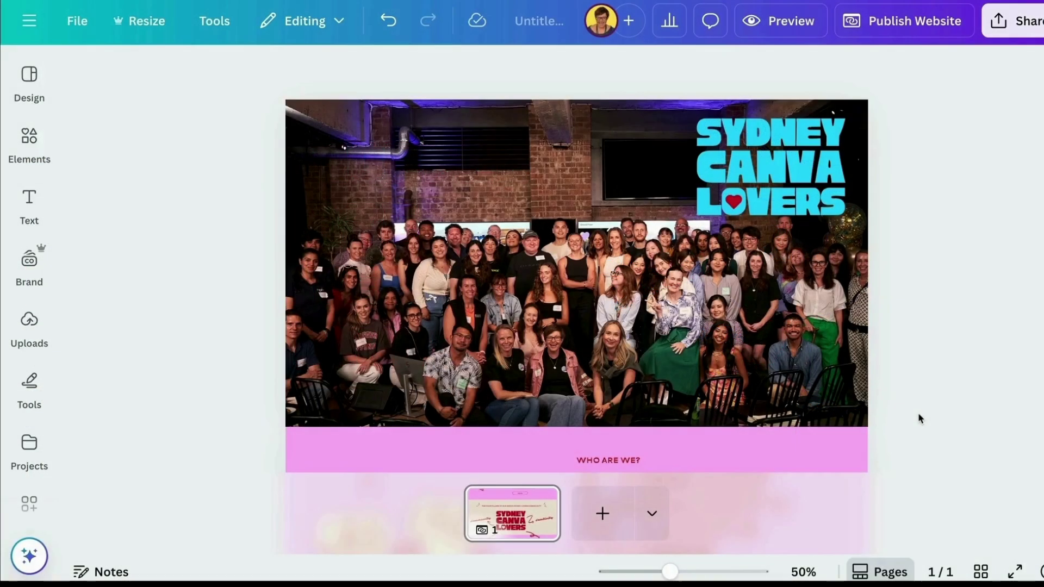
Scroll through the finished website to review its sections
scroll(919, 418, down, 5)
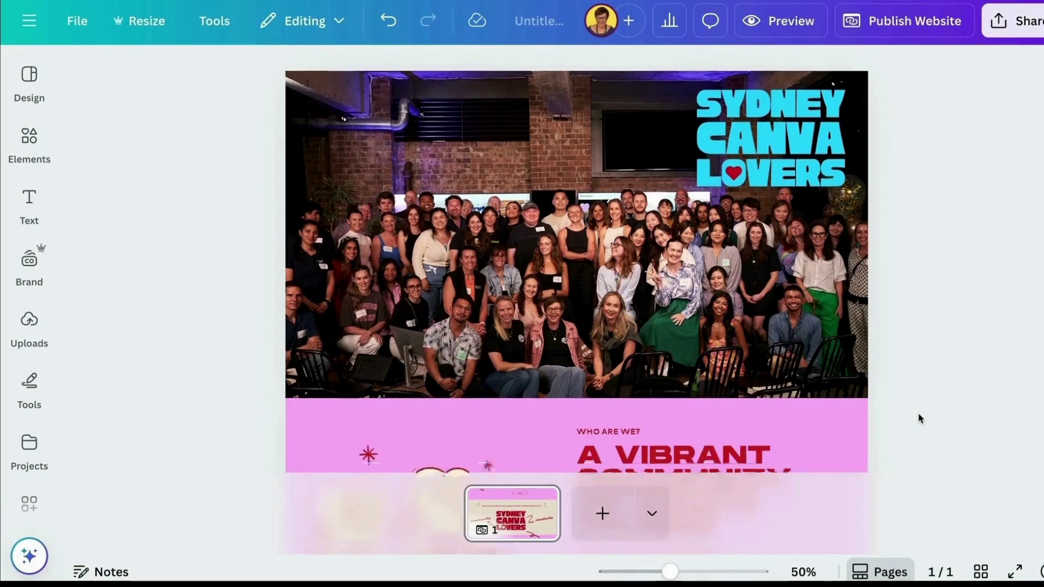
scroll(918, 419, down, 4)
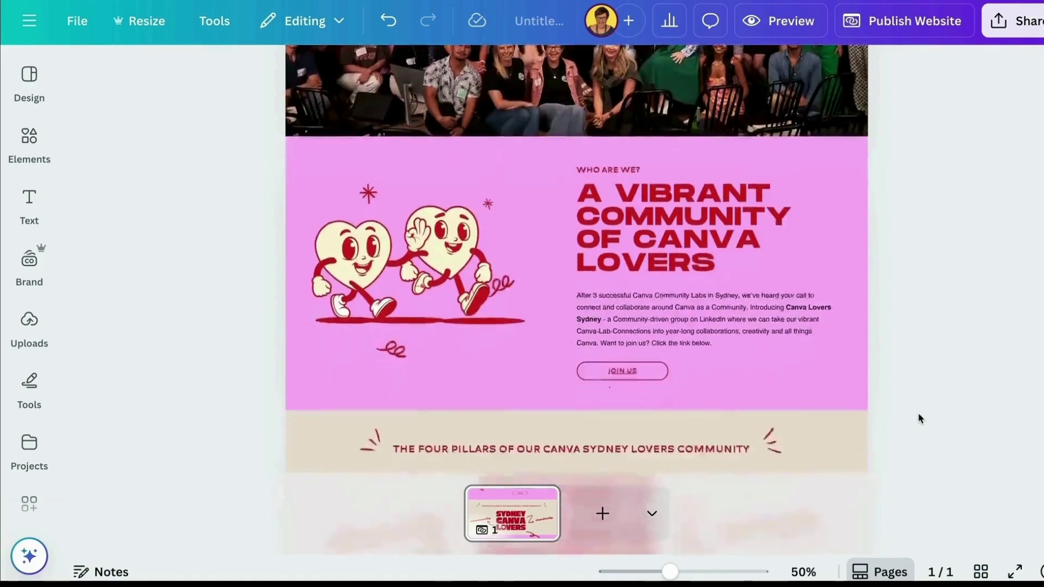
scroll(952, 440, down, 5)
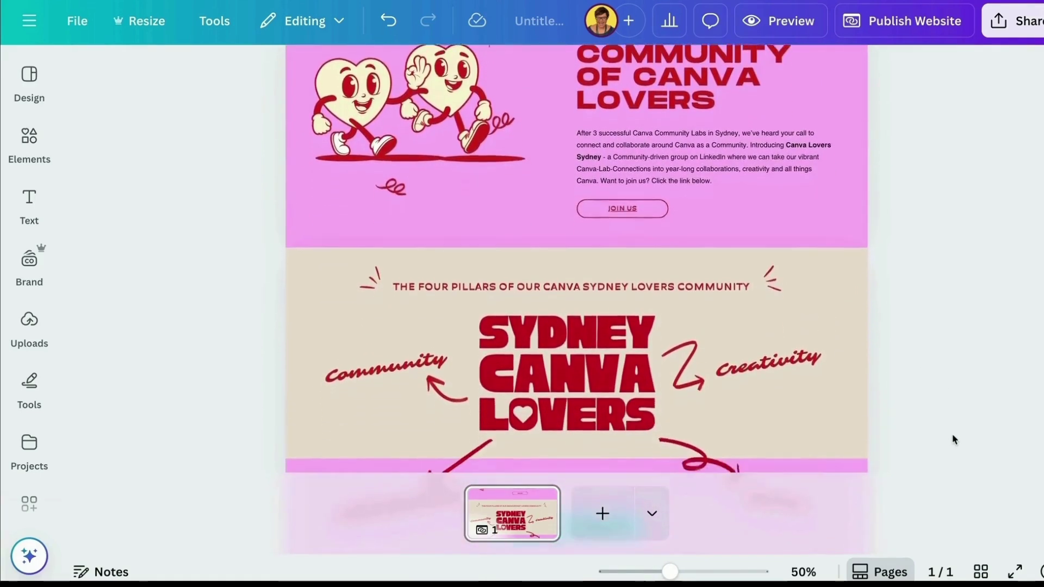
scroll(952, 440, down, 1)
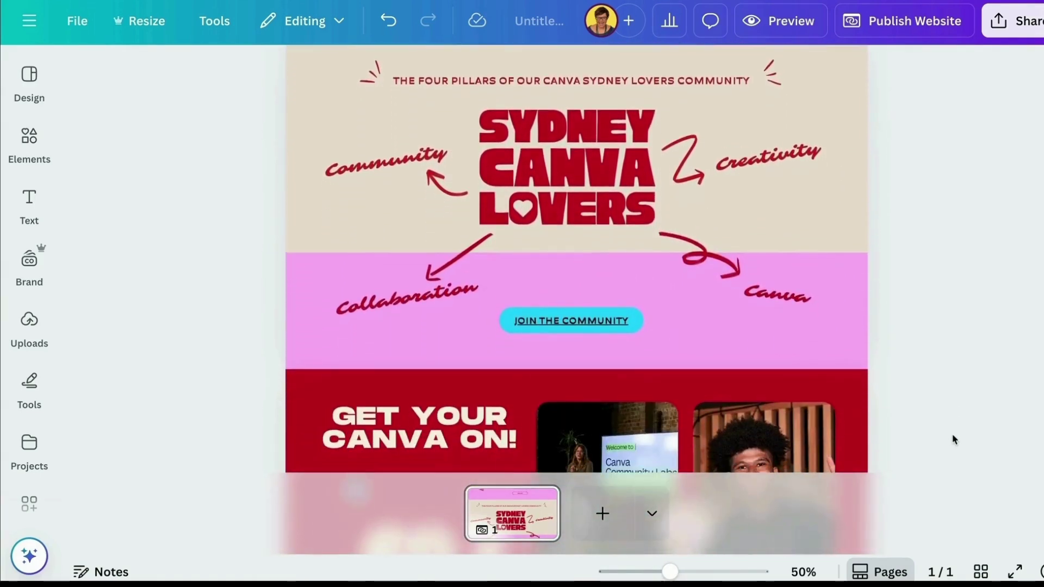
scroll(952, 439, down, 5)
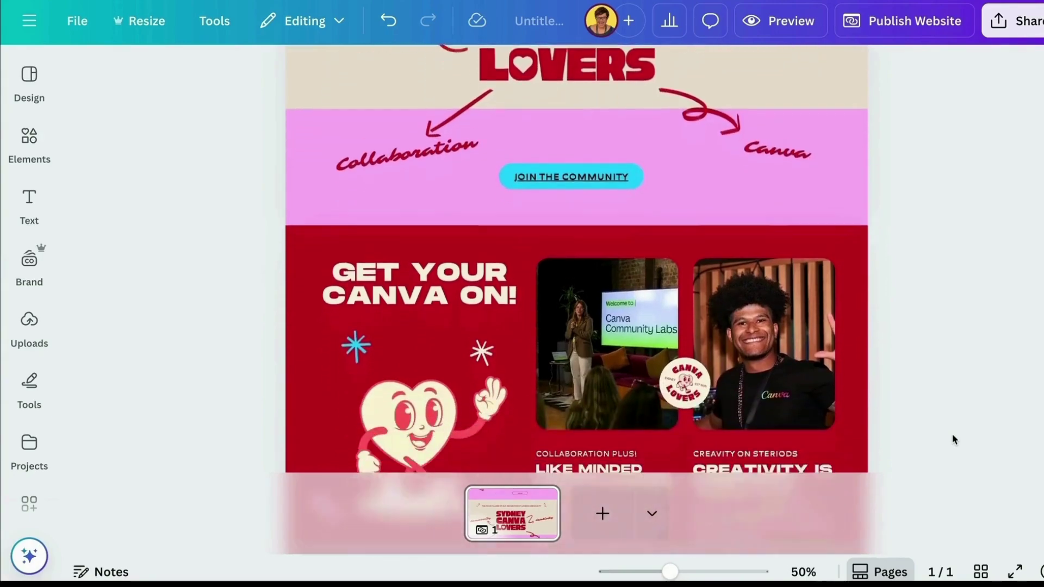
scroll(952, 439, down, 4)
scroll(952, 435, up, 1)
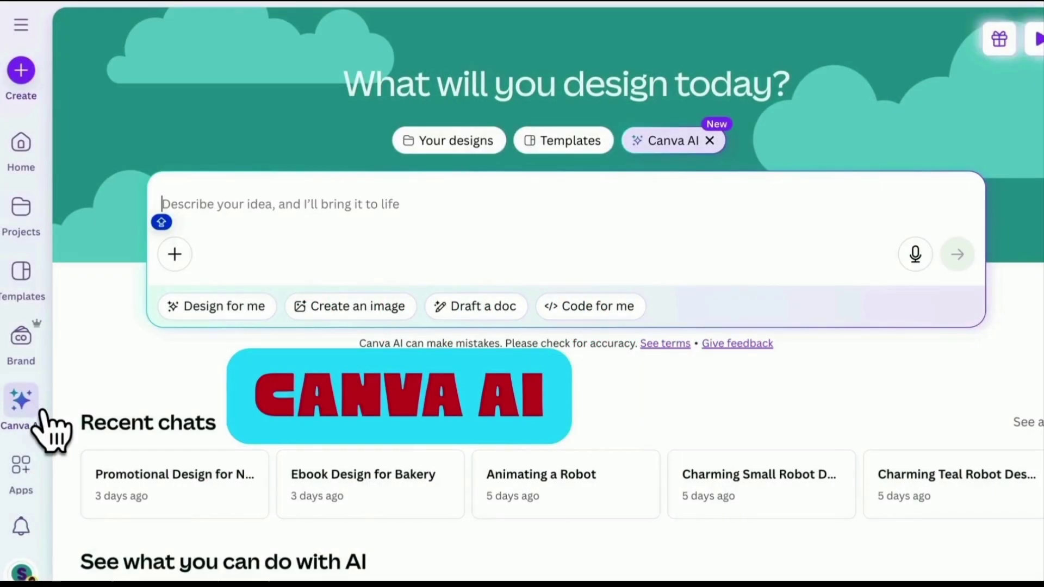
Paste the rotating quote-and-tip generator prompt into Canva AI and set it to Code for me
text(Create a quote or tip generator that rotates to show a new quote every 10 seconds. Use Helios font for the quotes/tips and if possible use either Cubao or Portland or Sarina font for the quote acknowledgment/author.  Use the colors #ede1d8 for the background, #cb0f2c for text and #2dd7fe or #fdb2f9 accents or black to create the generator. It should fit nicely across a presentation sized 16:9 design and be responsive on mobile devices. The quotes or tips generated should be a mix of quotes or tips about community and networking and creativity for small businesses.The quotes should be creative and fun and please use real acknowledgement of anyone stating the quote for actual quotes. Pleasure check quotes for accuracy and ensure they are factual. There is no interactive functionality in this generator, it simply displays the quotes/tips and rotates them every 10 seconds.)
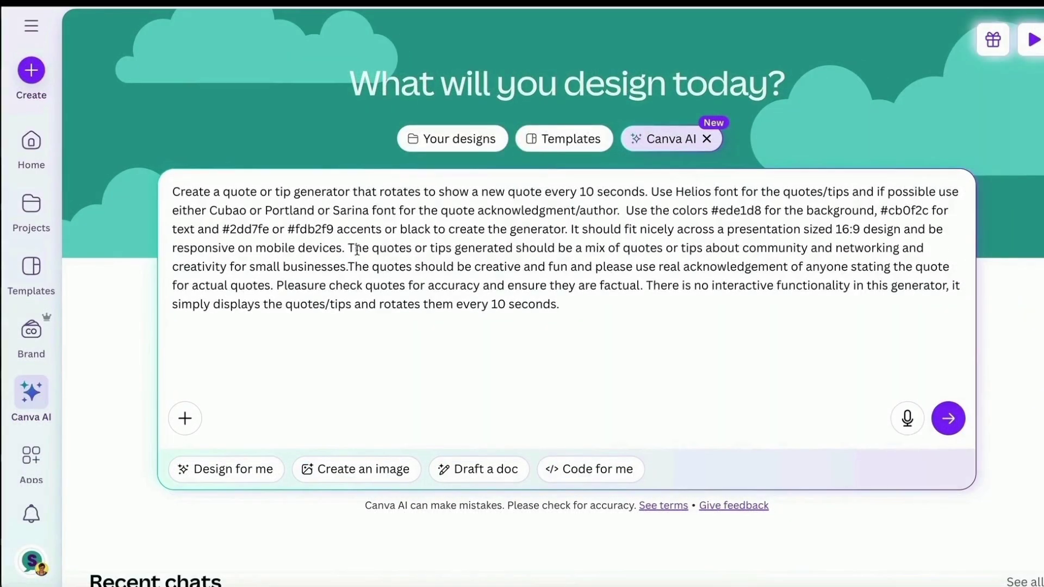
click(608, 473)
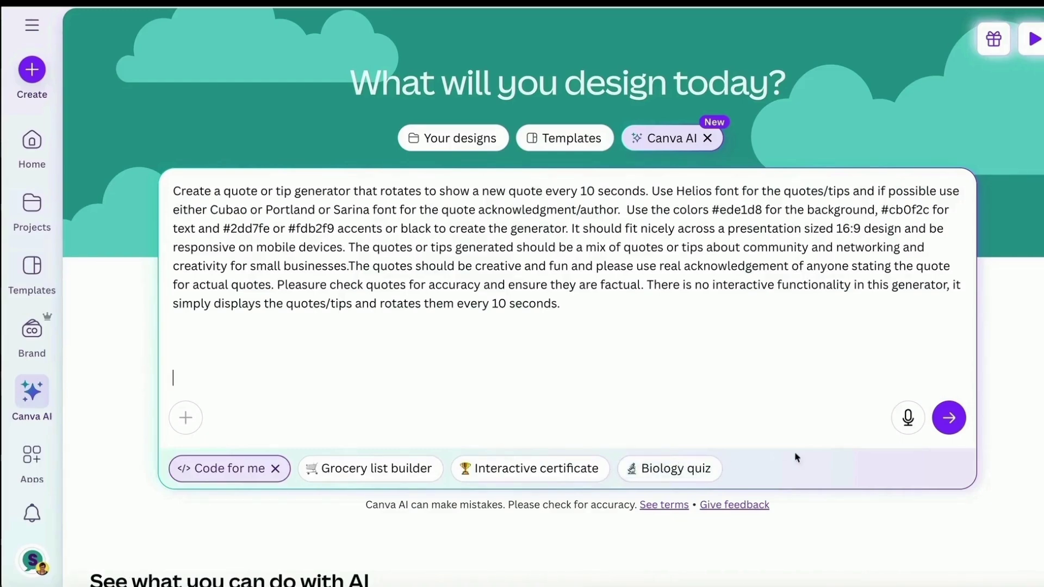
Submit the prompt so Canva Code generates Version 1 of the Quote and Tip Generator
click(950, 419)
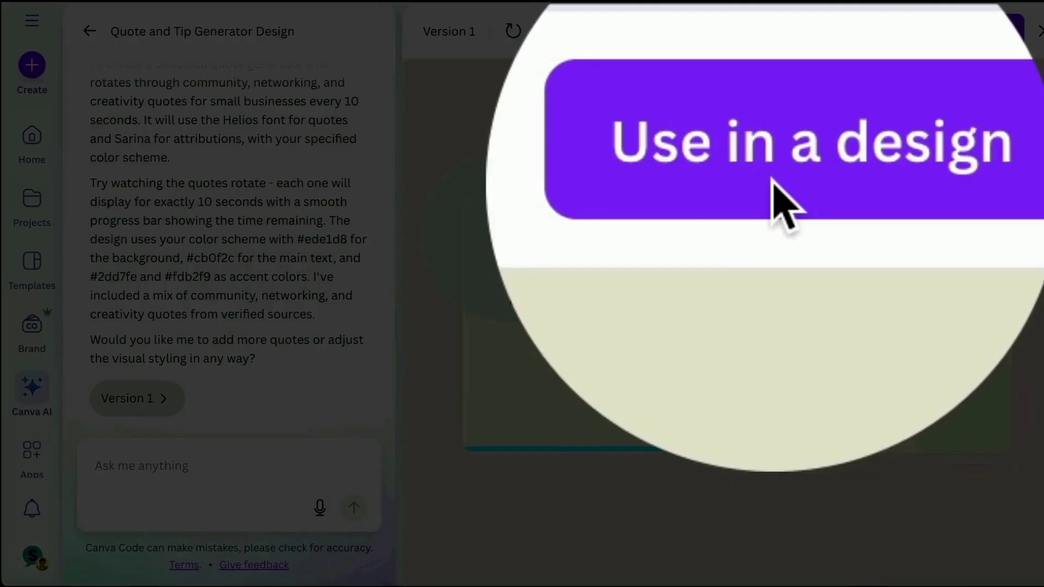
Send the generated quote generator to a design and copy its embed
click(973, 31)
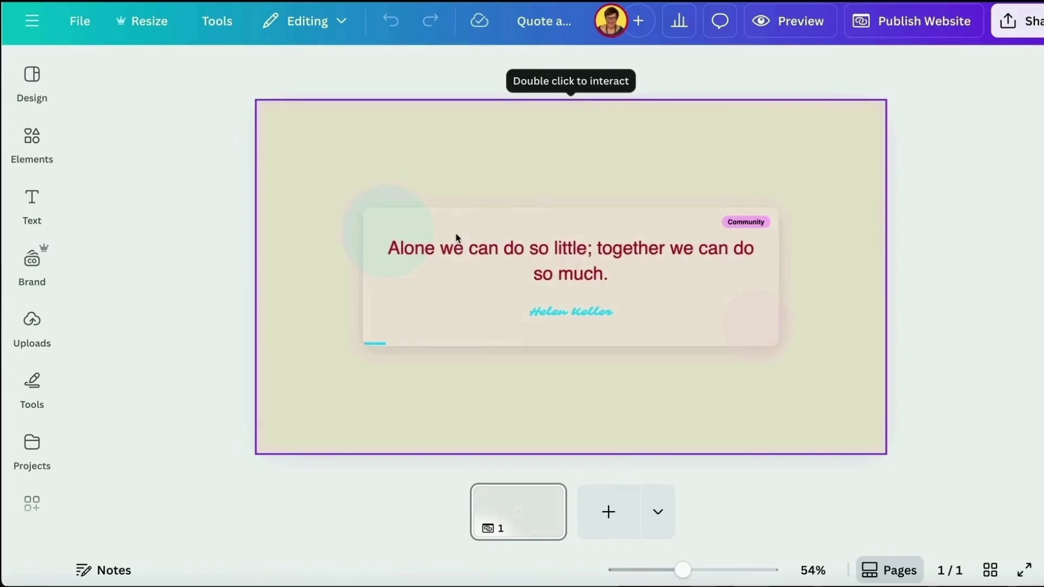
right_click(610, 172)
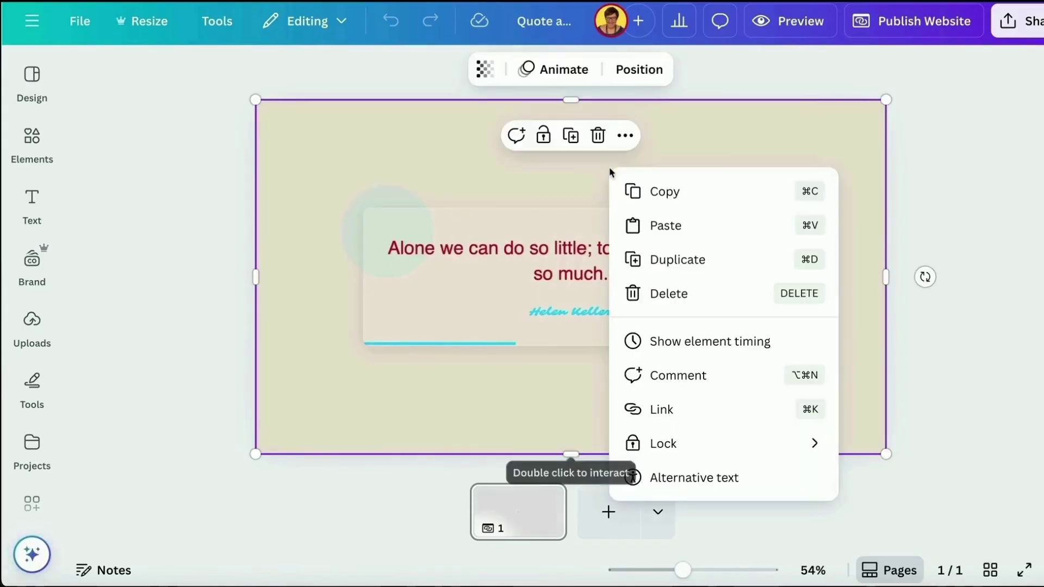
click(663, 195)
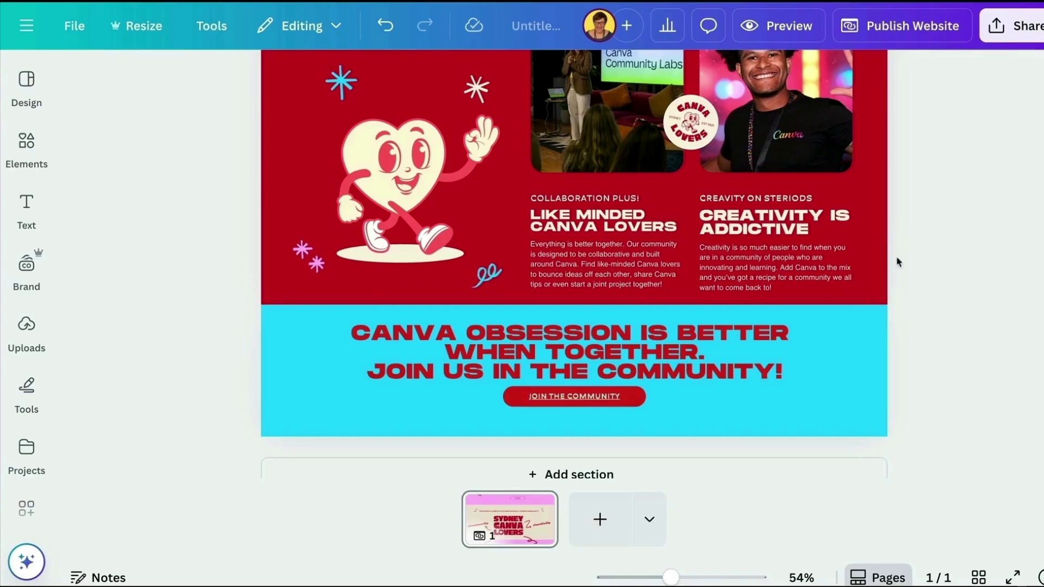
scroll(897, 263, down, 1)
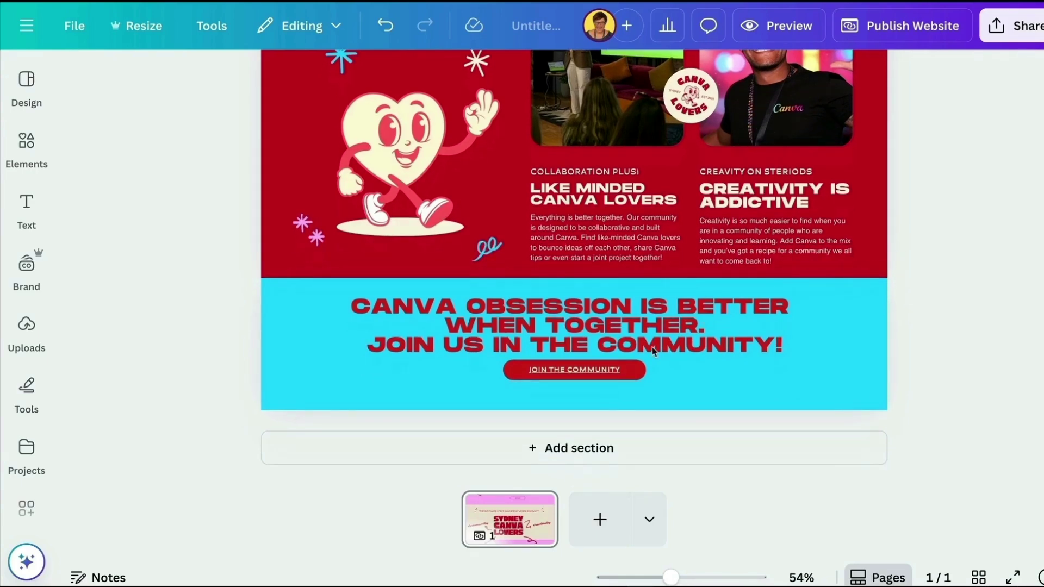
Add a section above the closing cyan section and paste the quote generator into it
click(603, 446)
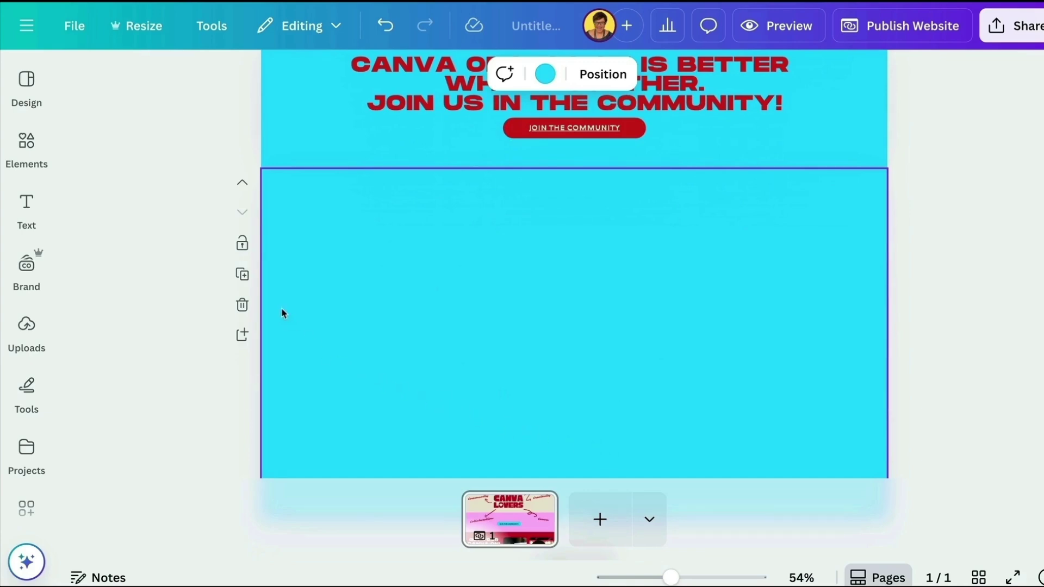
click(242, 182)
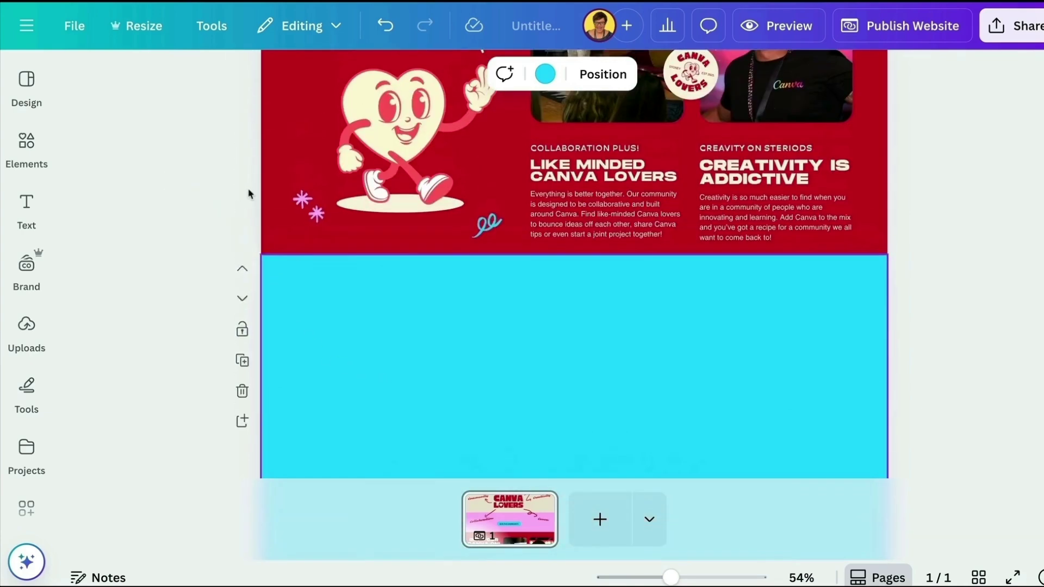
scroll(717, 403, down, 3)
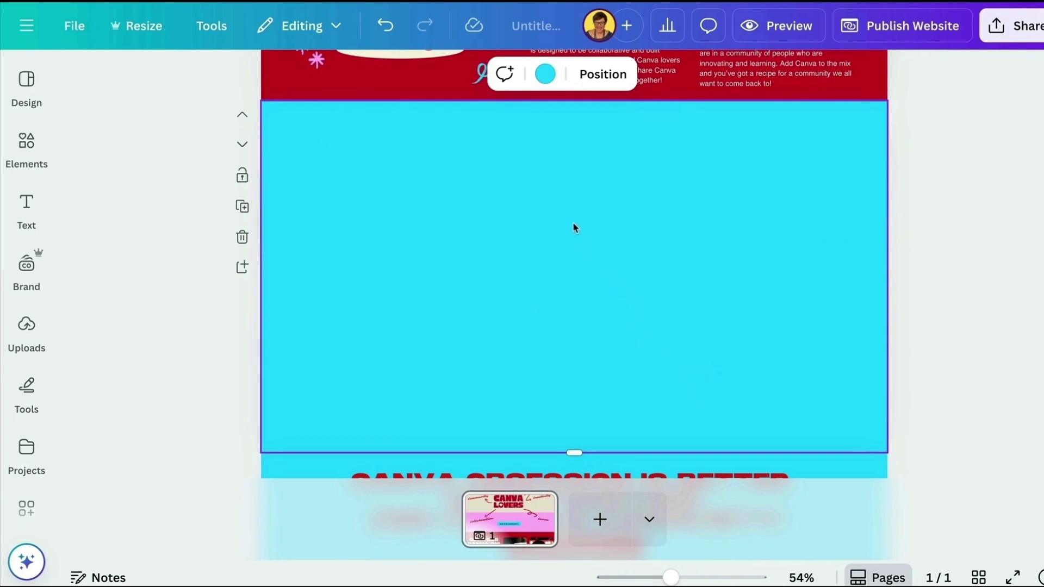
right_click(567, 197)
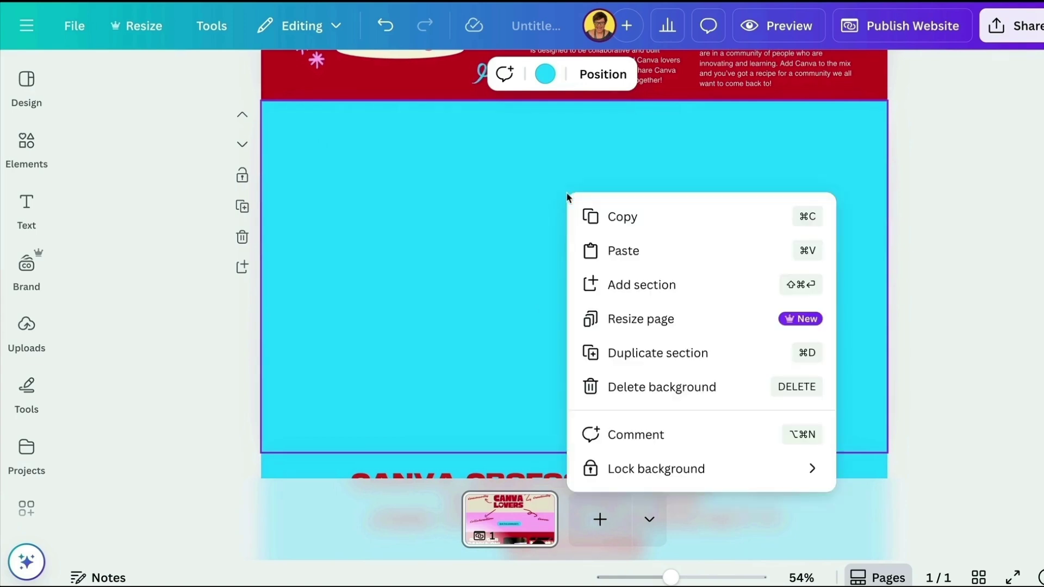
click(605, 251)
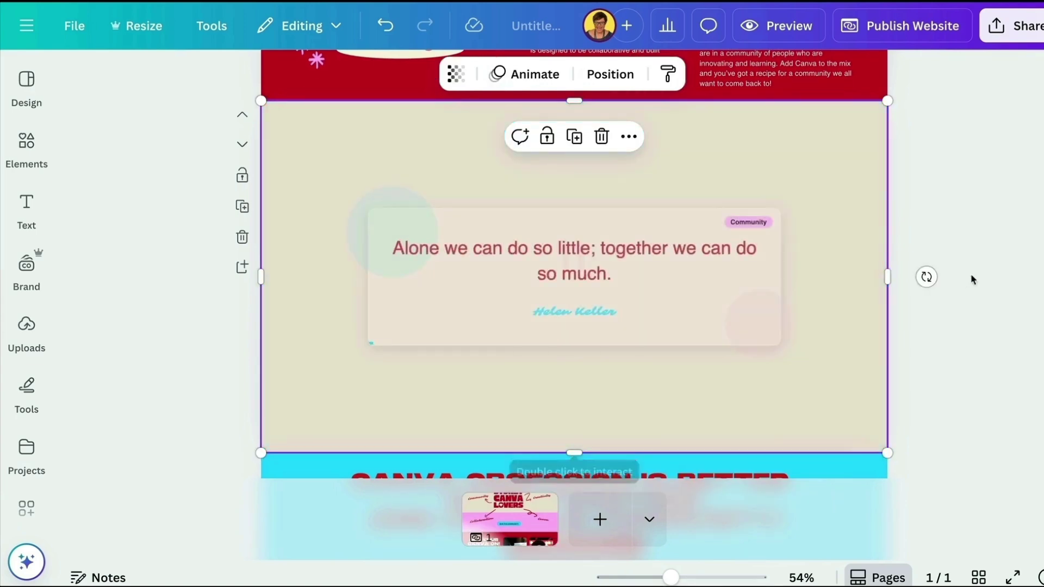
click(1010, 279)
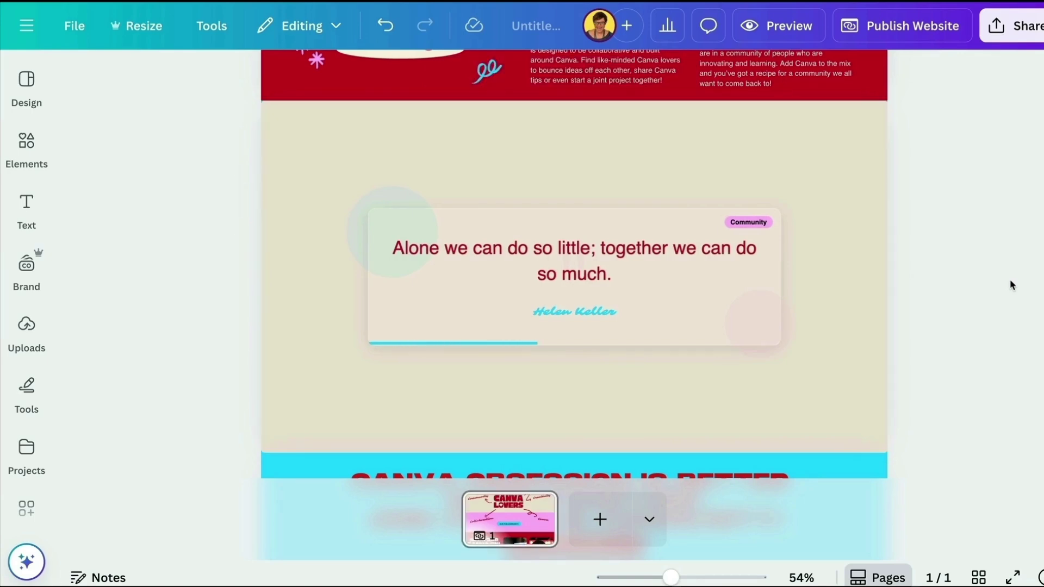